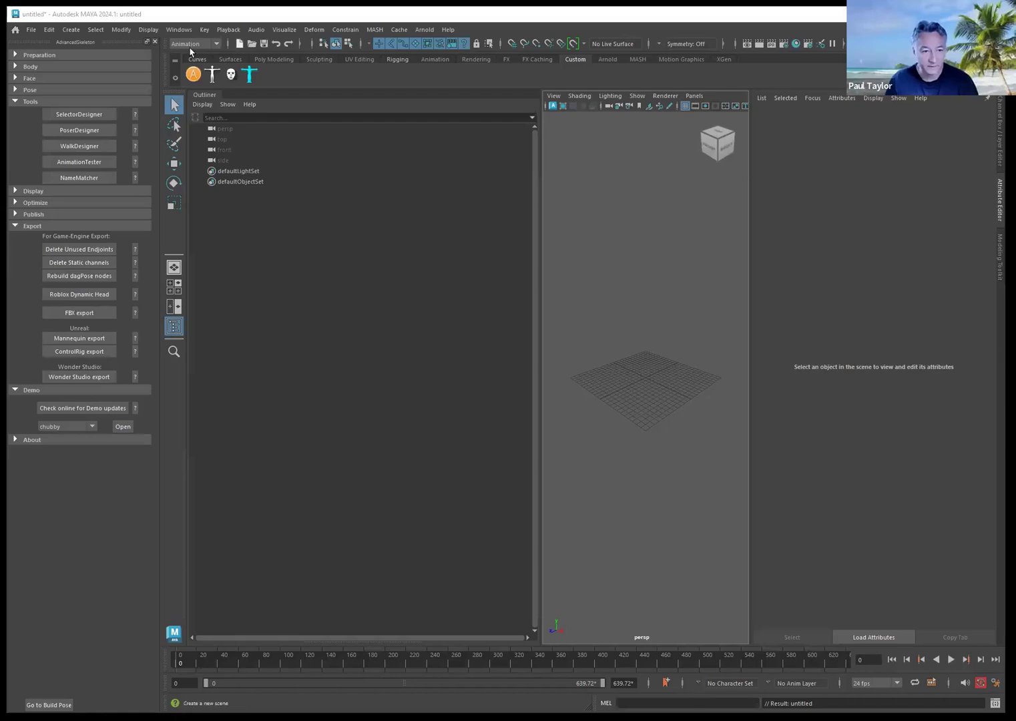
Step: Open RIG_RaeClothes.ma from the WonderStudio folder without saving the untitled scene
click(252, 43)
click(281, 300)
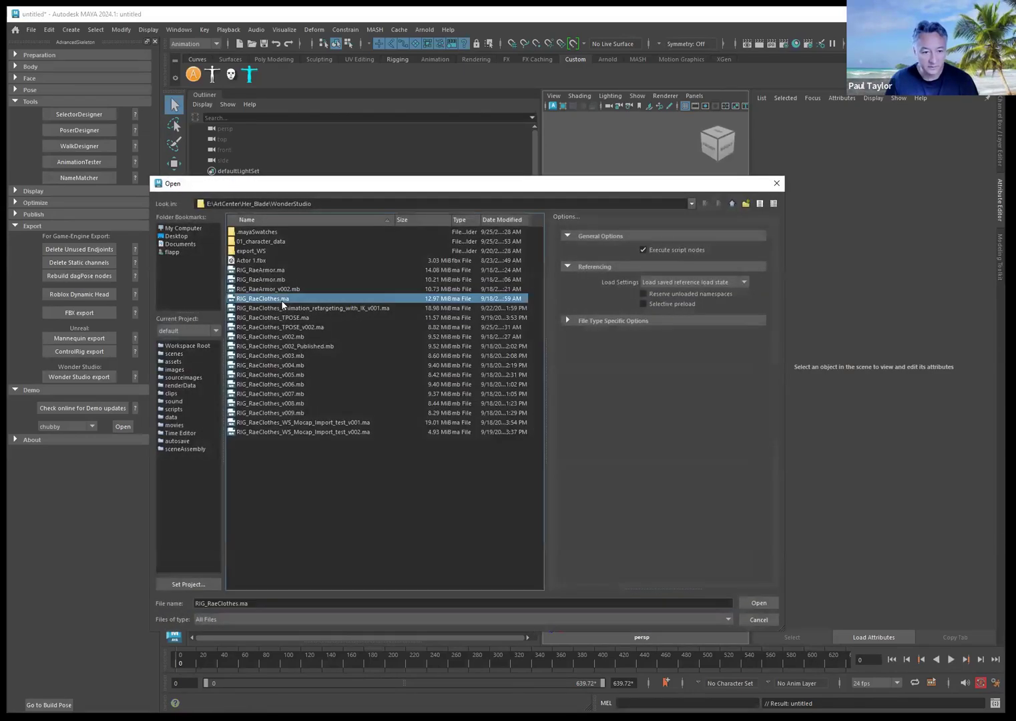
click(759, 607)
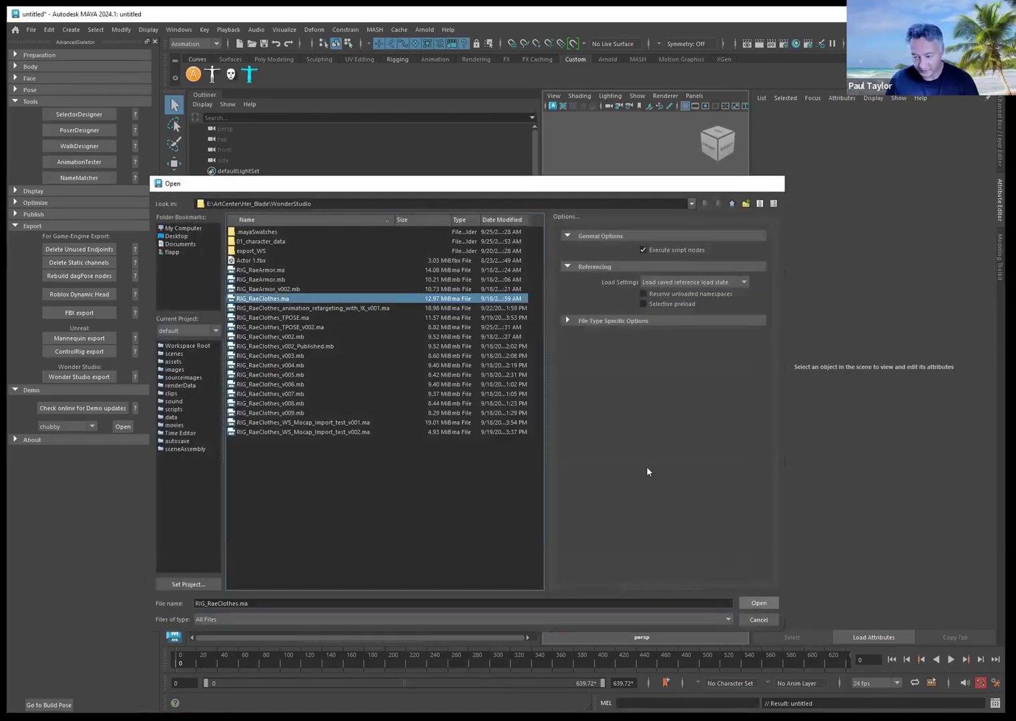
click(485, 364)
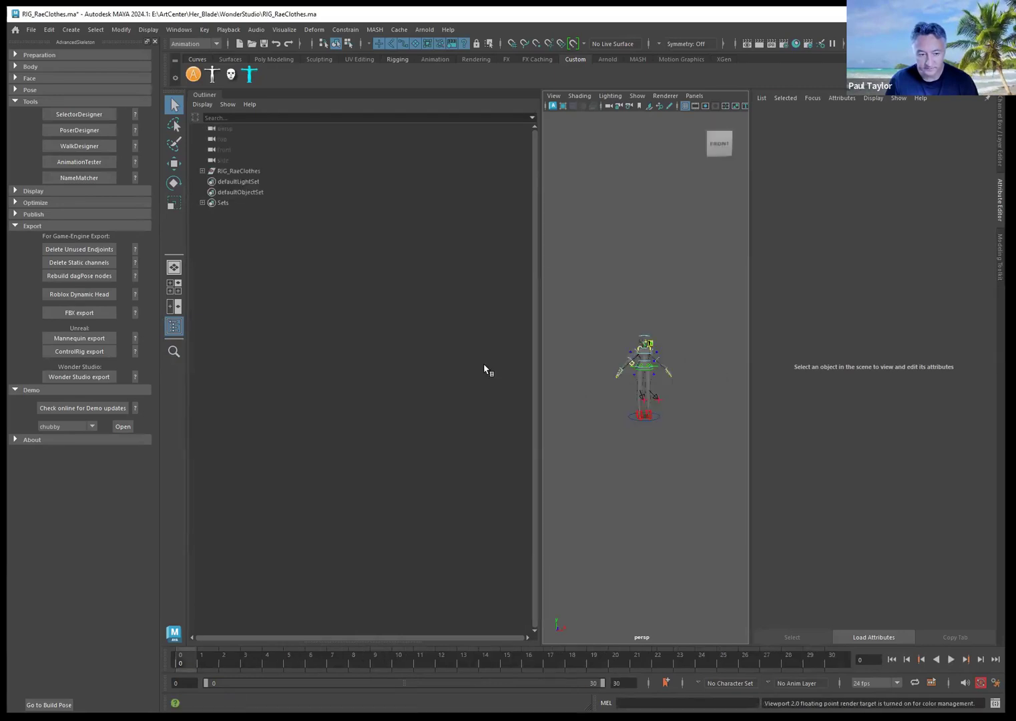
Step: Frame the rig, expand RIG_RaeClothes and Group in the Outliner, and select DeformationSystem
key(f)
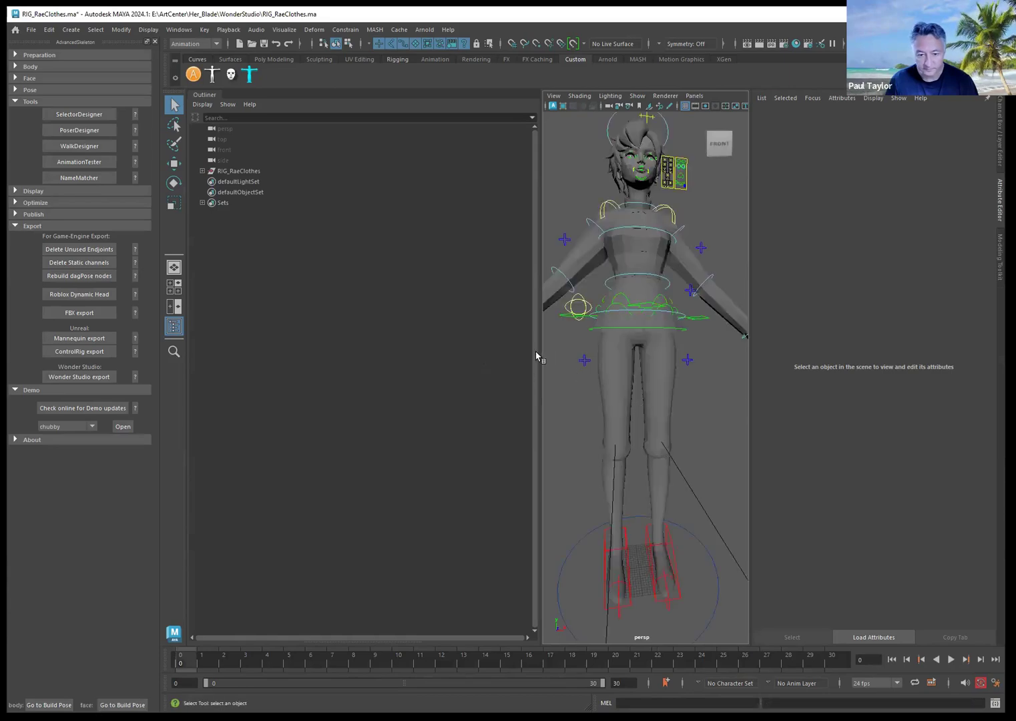
drag(536, 356, 384, 354)
alt+drag(630, 370, 616, 394)
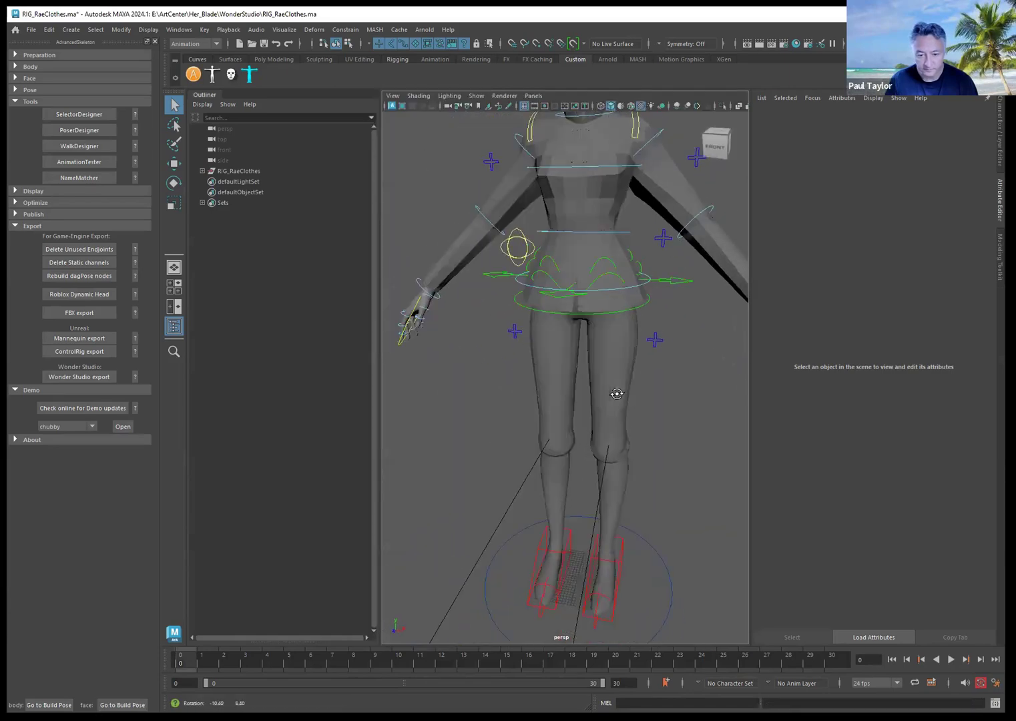
scroll(616, 394, down, 10)
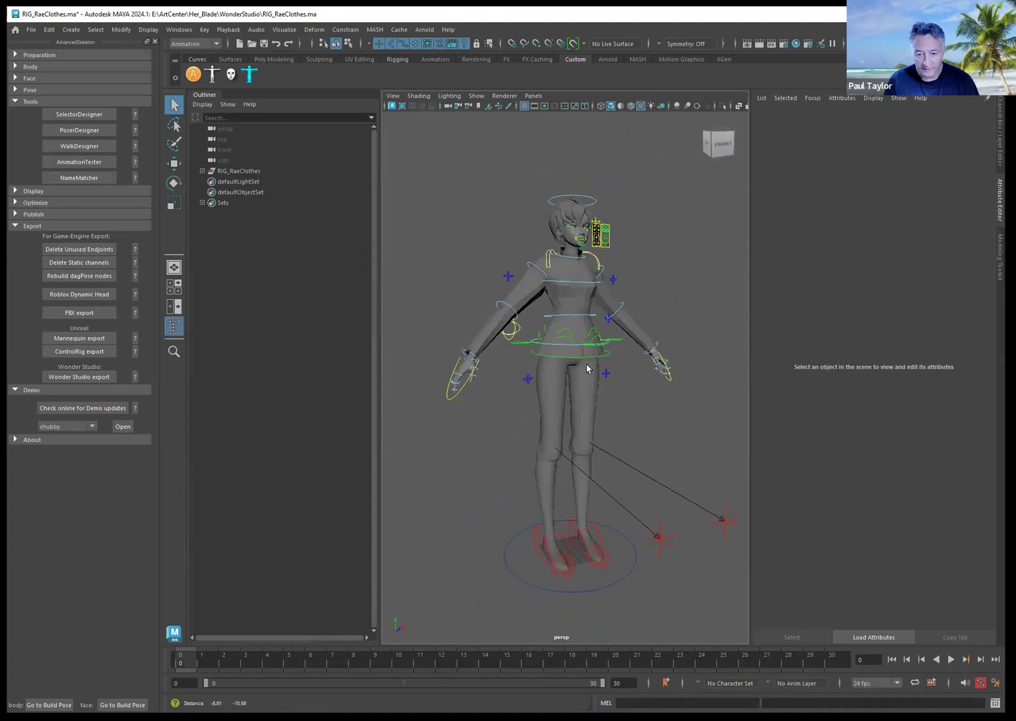
scroll(587, 369, down, 1)
click(202, 171)
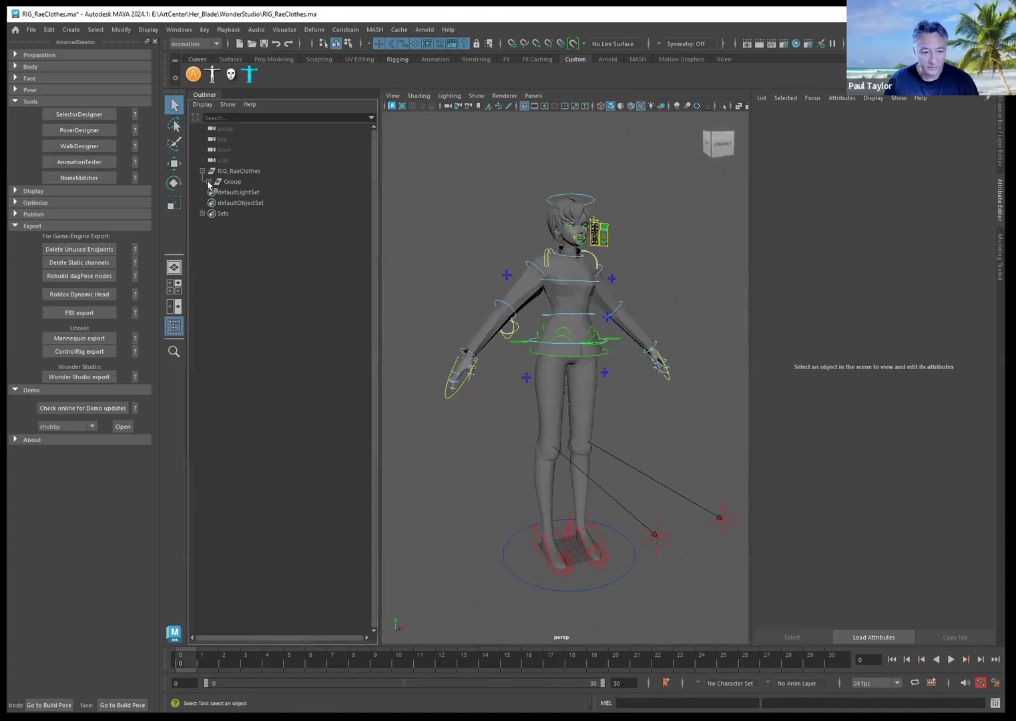
click(209, 181)
click(255, 213)
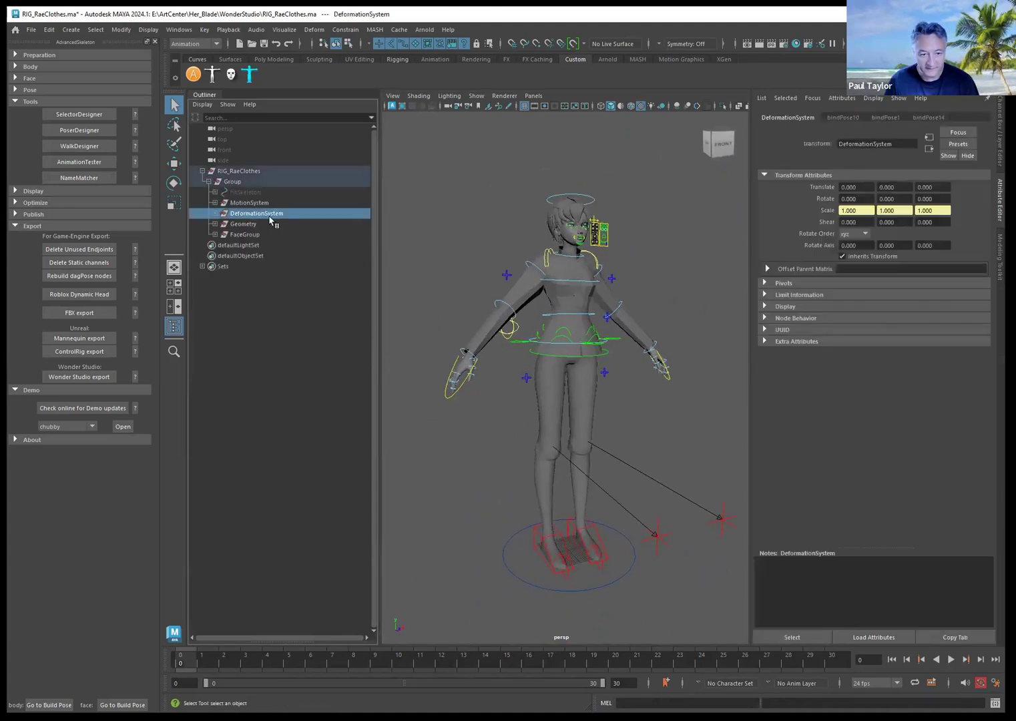
Step: Expand DeformationSystem and delete Knee_R_Slide50 and Knee_R_Slide00Offset from the right leg
click(215, 214)
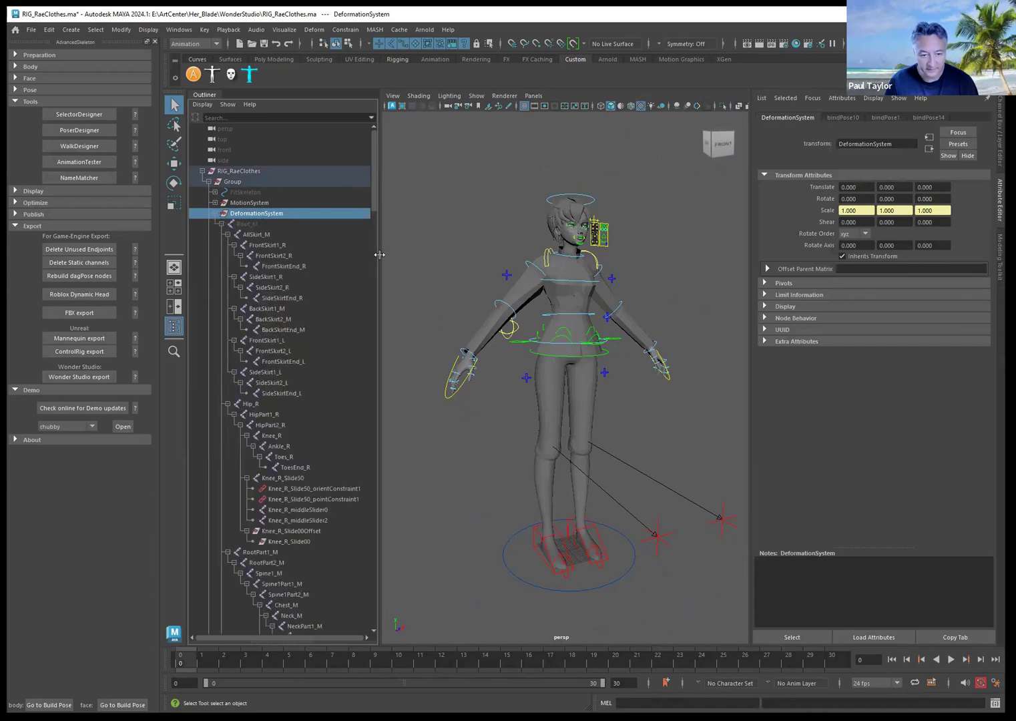
drag(379, 255, 419, 255)
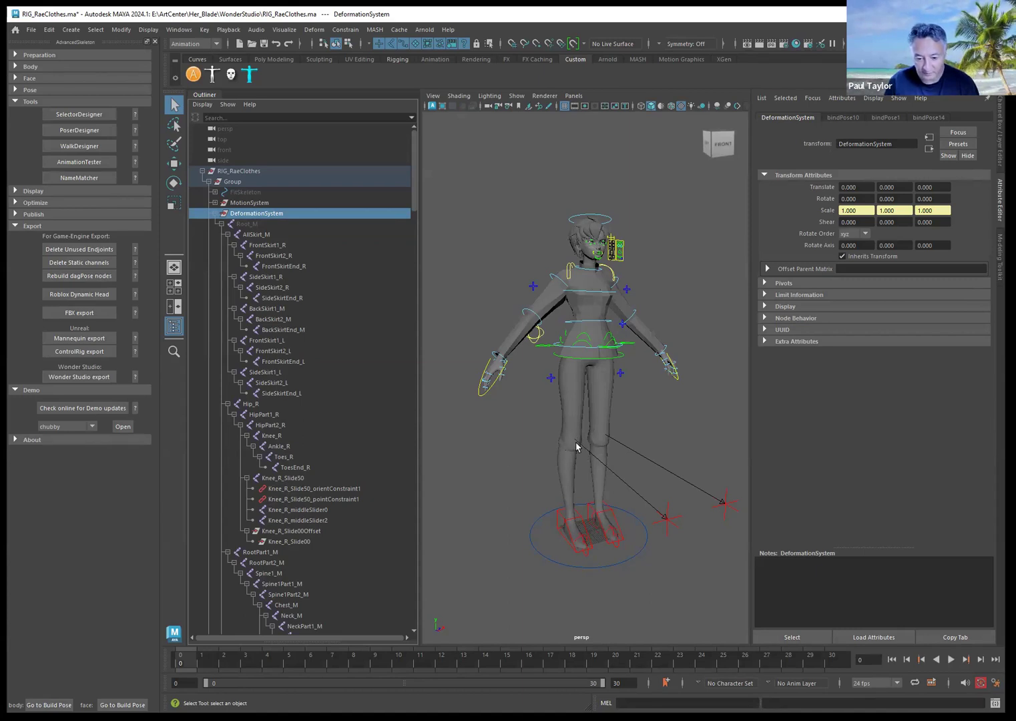
click(294, 478)
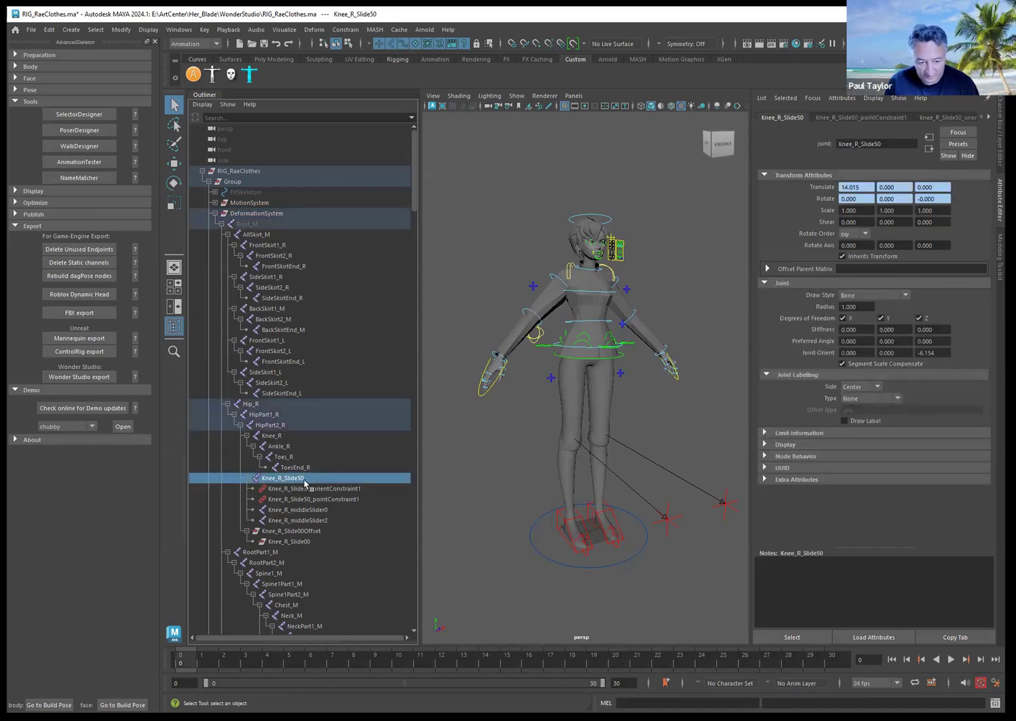
middle_drag(289, 482, 286, 479)
Step: Delete the Elbow_R_Slide50 joint and the Elbow_R_Slide00Offset group
scroll(295, 483, down, 15)
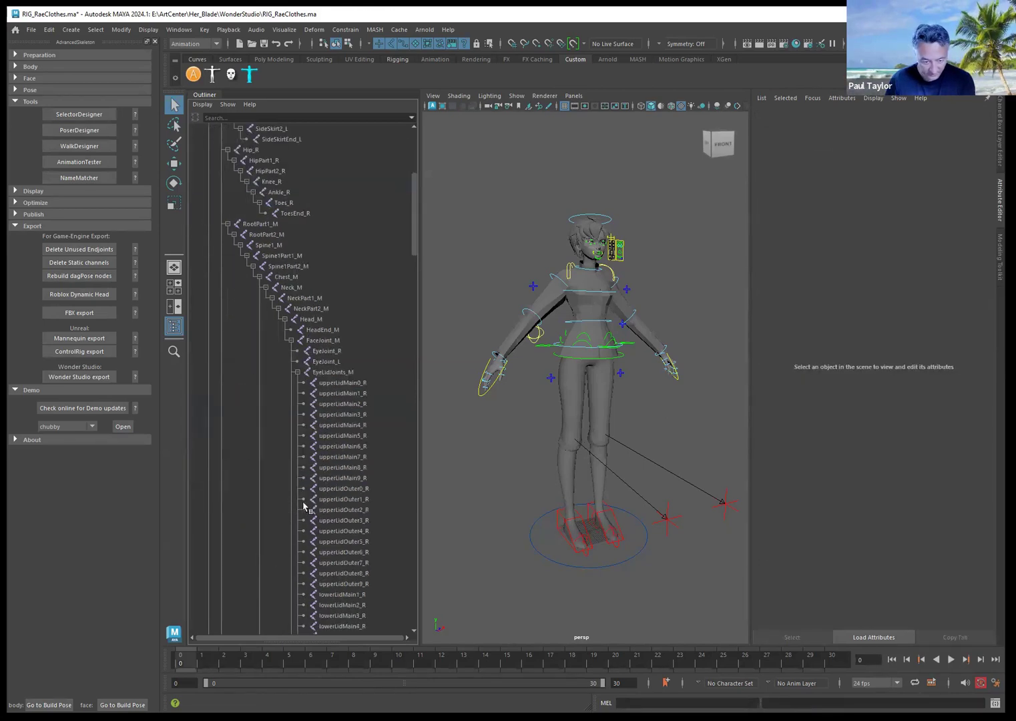
scroll(324, 514, down, 10)
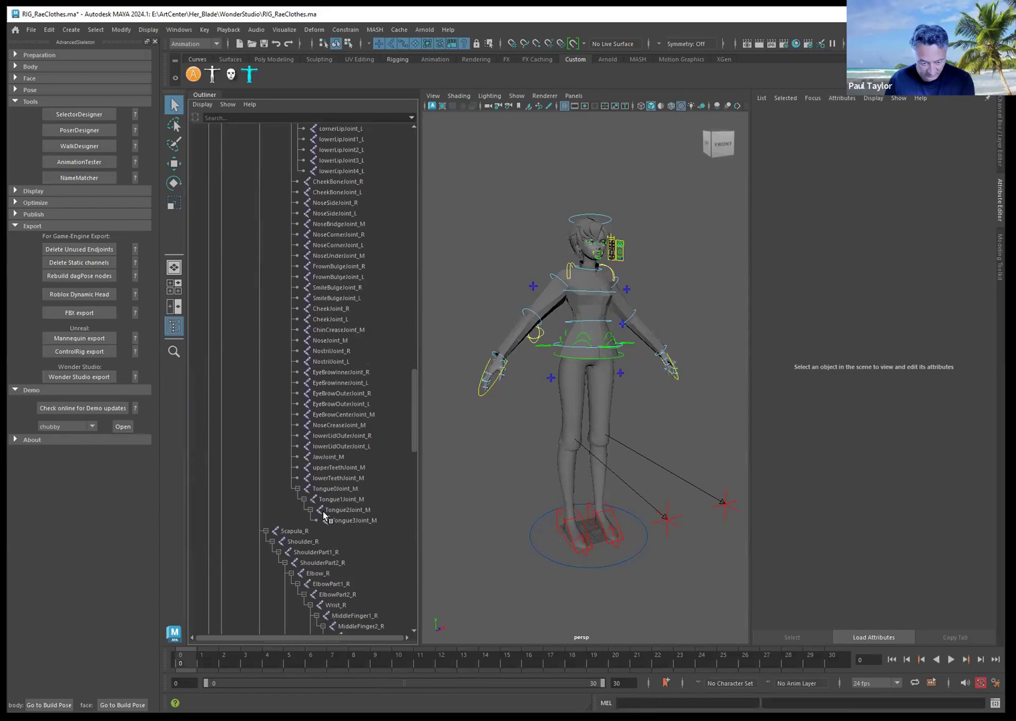
scroll(324, 514, down, 10)
click(325, 502)
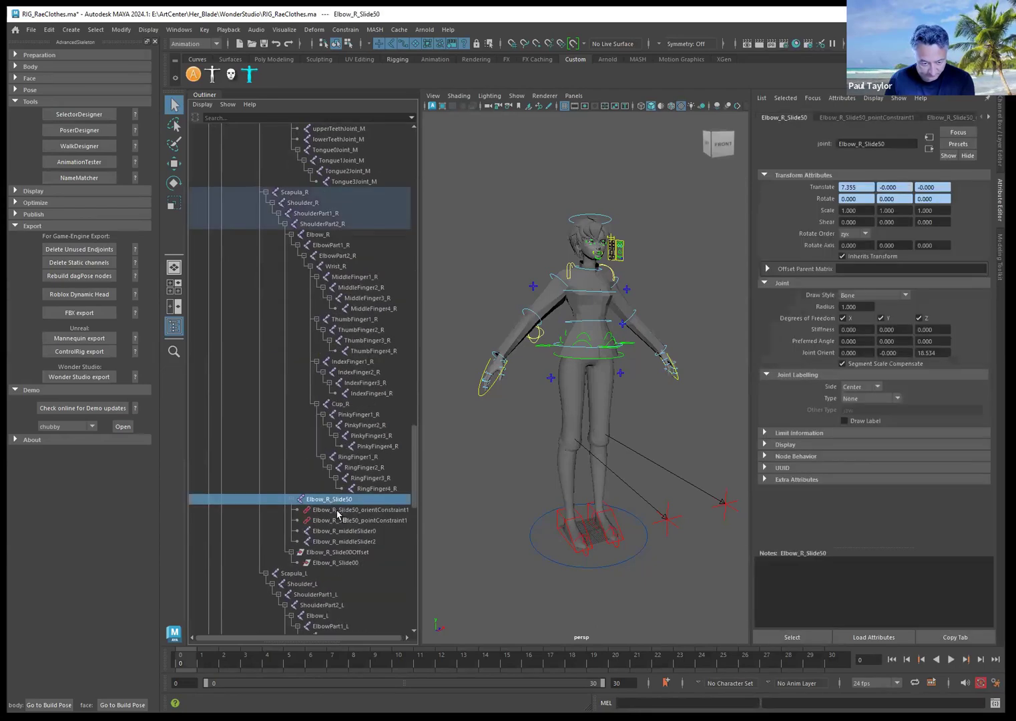
key(Delete)
click(329, 500)
key(Delete)
Step: Delete the Elbow_L_Slide50 joint and the Elbow_L_Slide00Offset group
scroll(328, 516, down, 10)
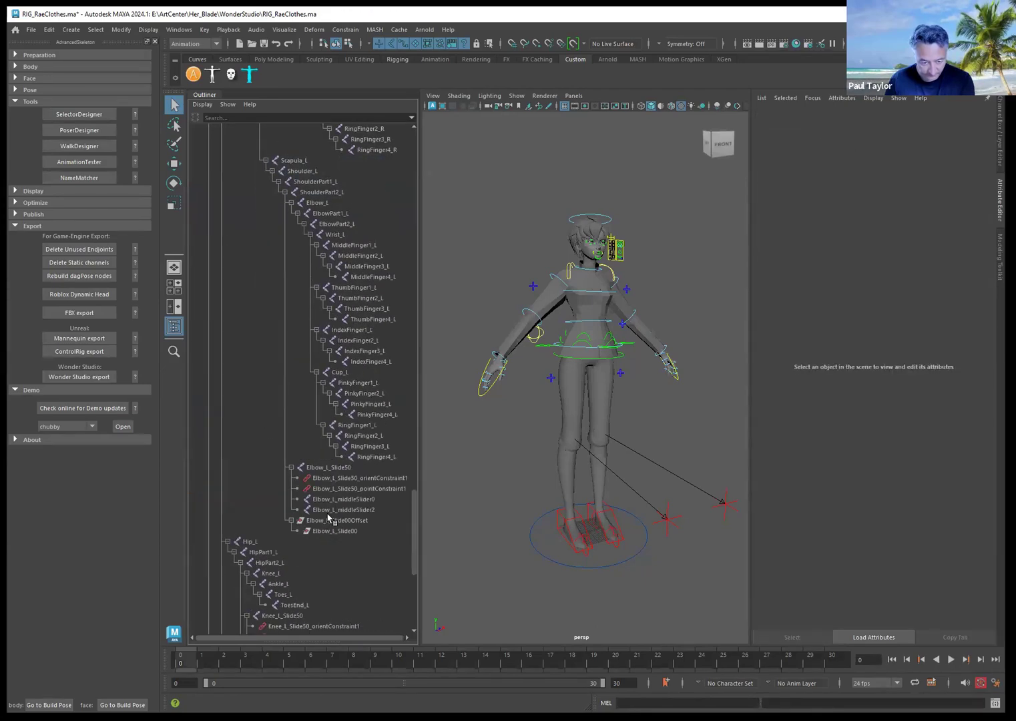
click(332, 469)
key(Delete)
click(334, 469)
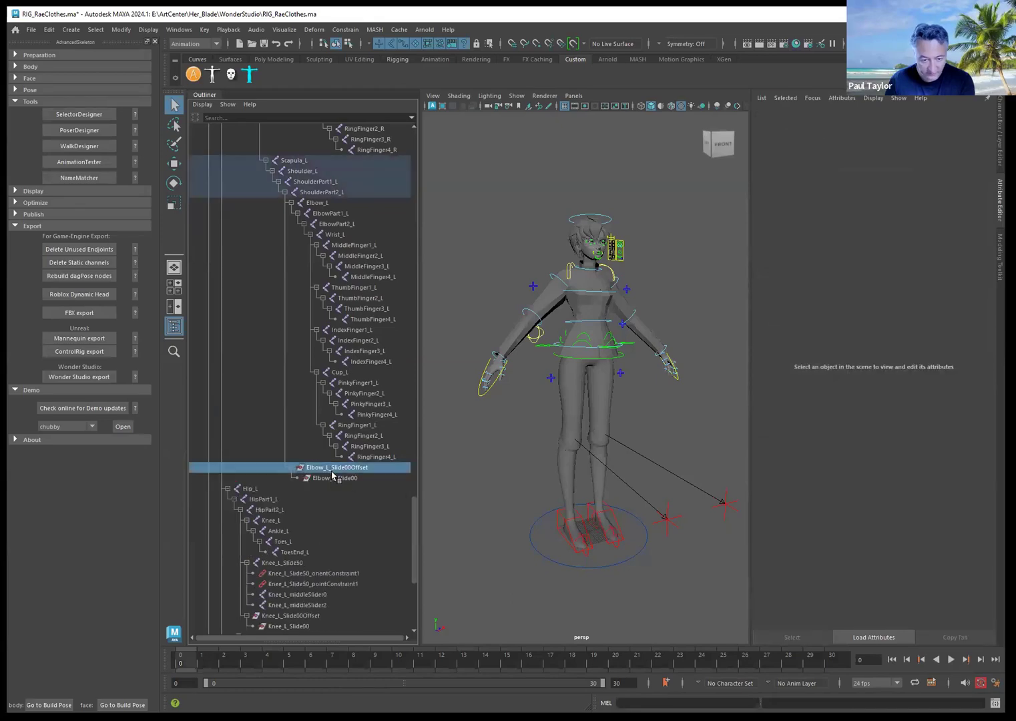
key(Delete)
Step: Delete Hip_R_Slide00Offset, Hip_R_Slide50, Knee_L_Slide50 and Knee_L_Slide00Offset
scroll(309, 490, down, 5)
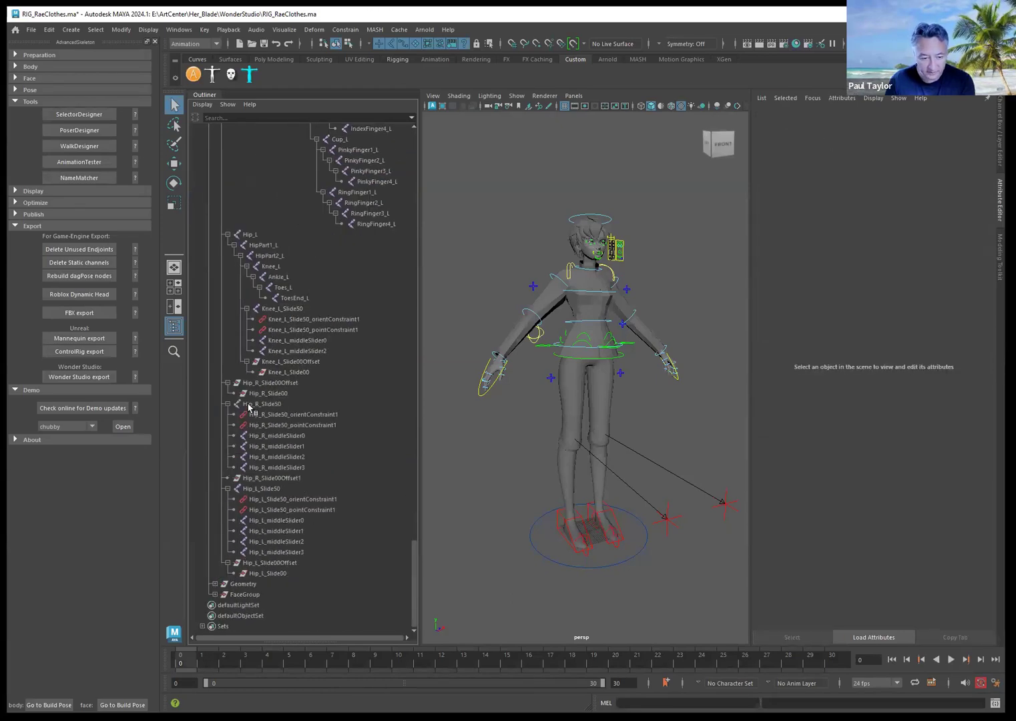
click(279, 383)
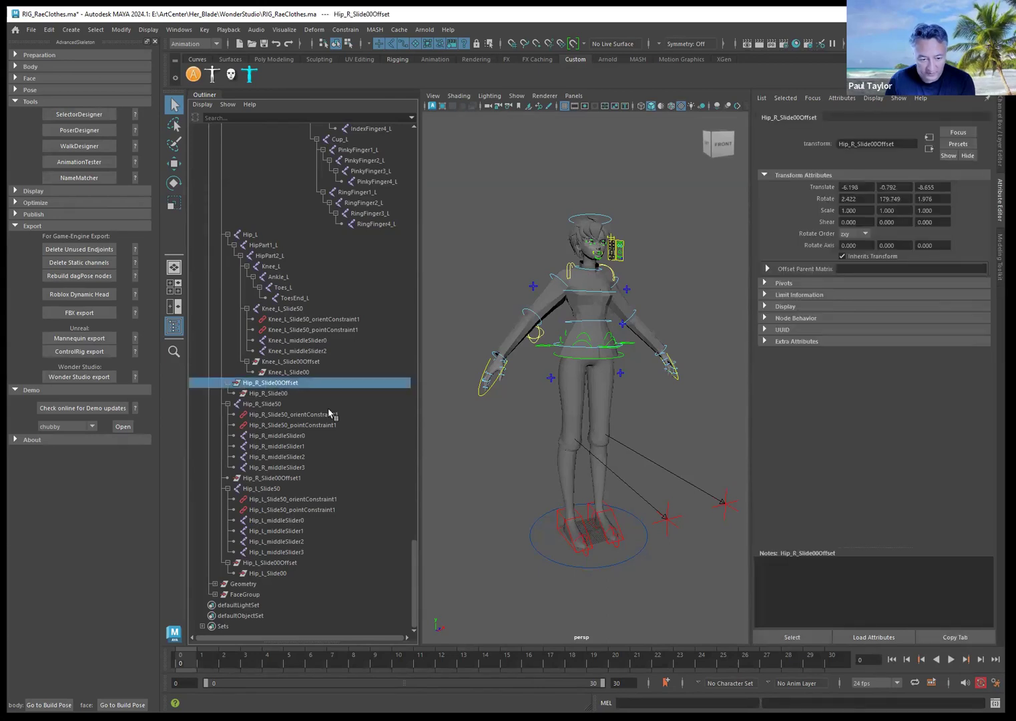
key(Delete)
click(279, 403)
key(Delete)
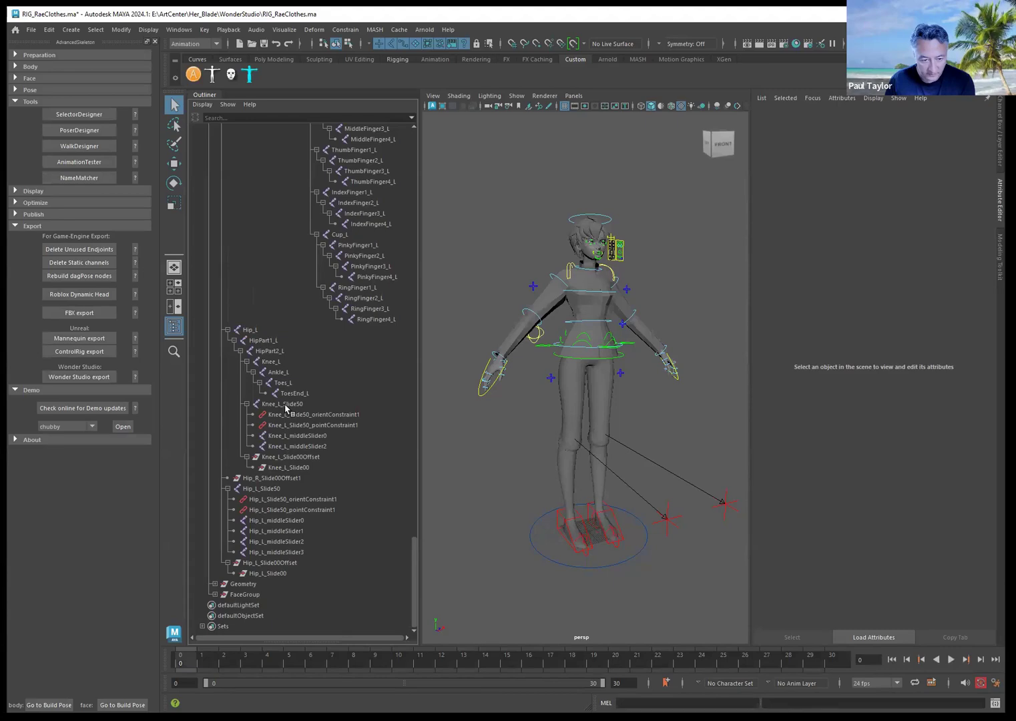
click(285, 404)
key(Delete)
click(283, 457)
key(Delete)
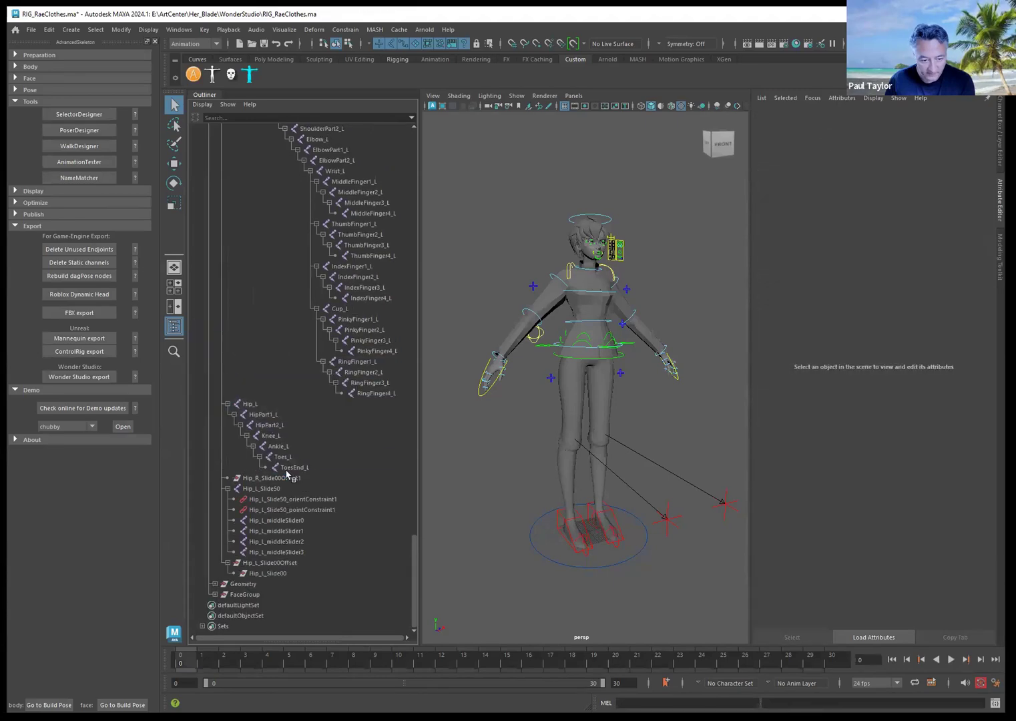
Step: Delete the second Hip_R slide offset group, Hip_L_Slide50 and Hip_L_Slide00Offset
click(263, 478)
key(Delete)
click(270, 497)
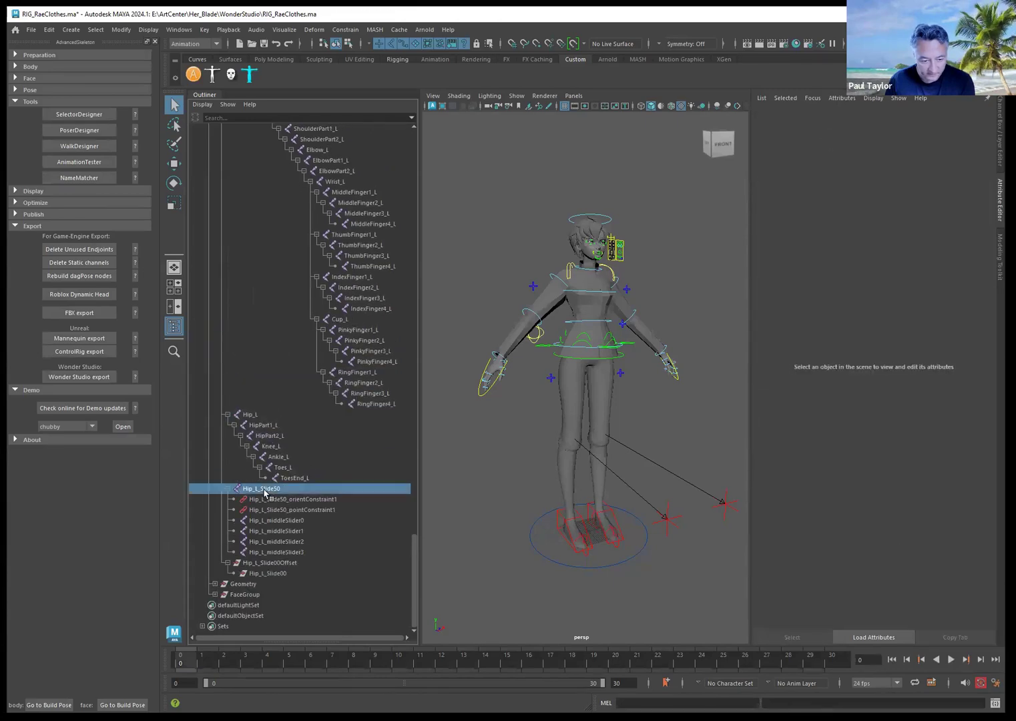
key(Delete)
click(274, 564)
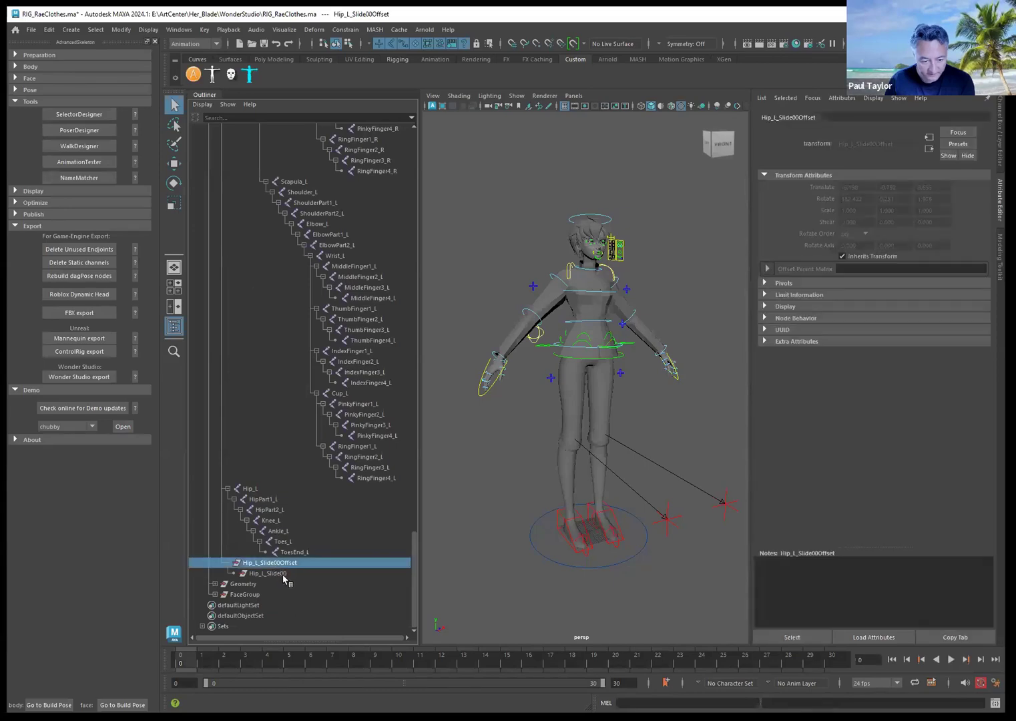
key(Delete)
scroll(334, 553, up, 15)
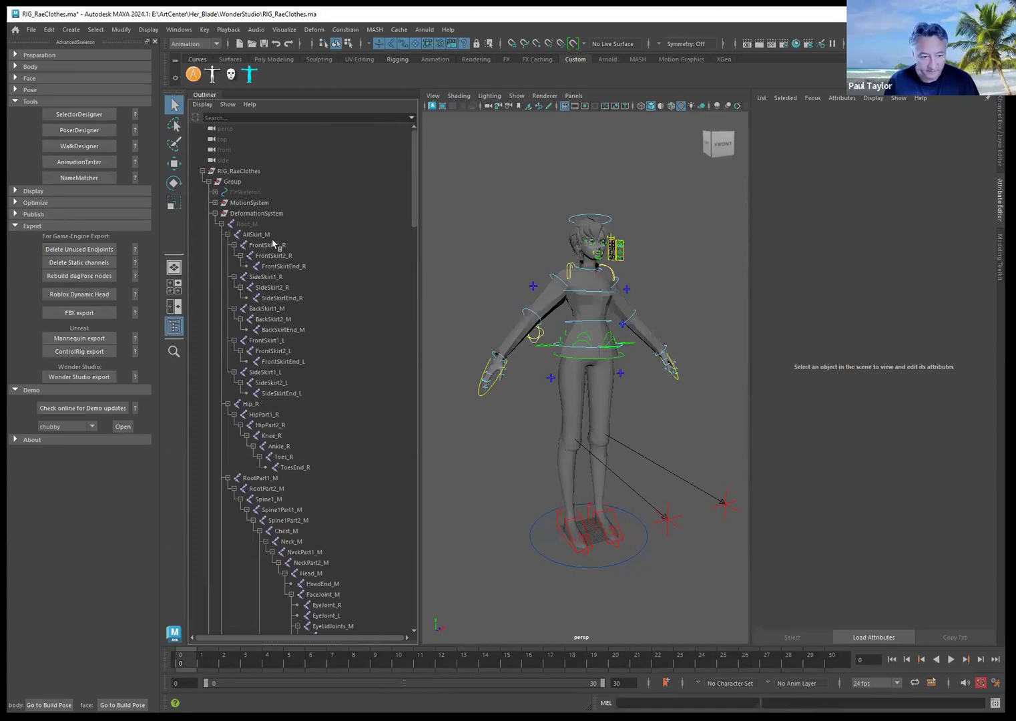
Step: Delete AllSkirt_M with its front, side and back skirt joint chains
click(610, 338)
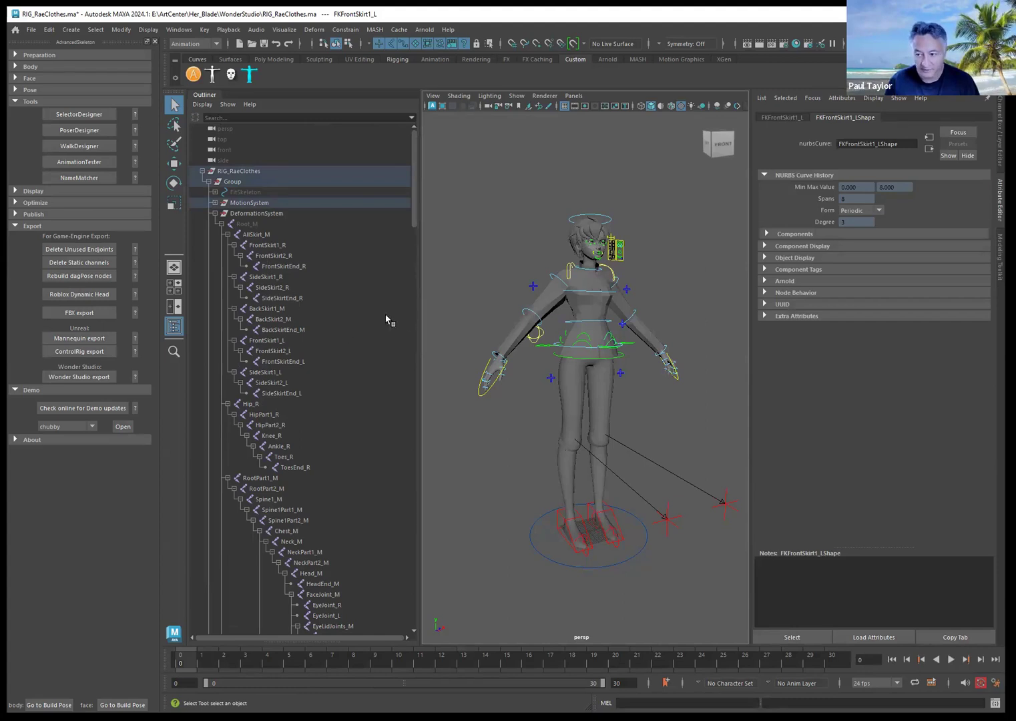
click(256, 235)
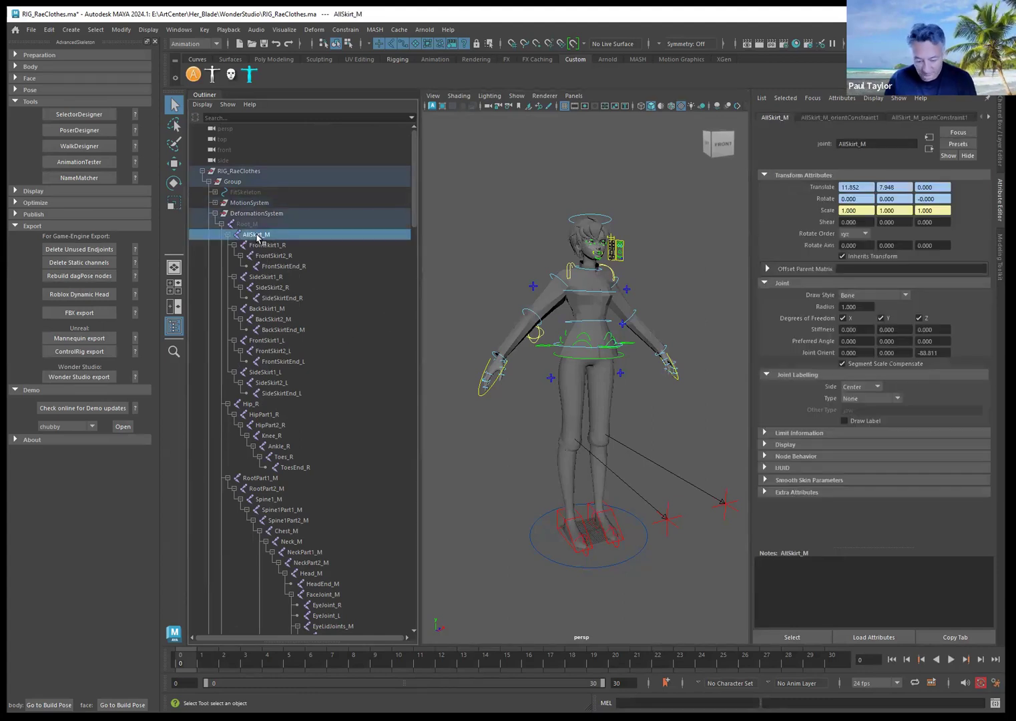
key(Delete)
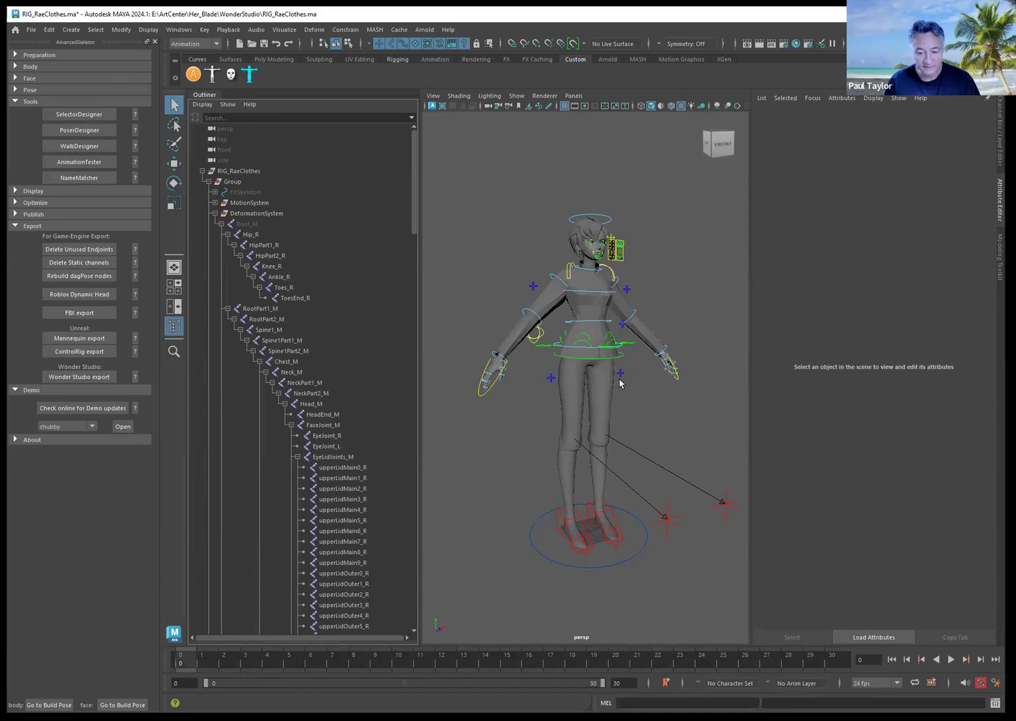
Step: Switch to the front orthographic view and rotate the FKShoulder_L control to adjust the arm
key(space)
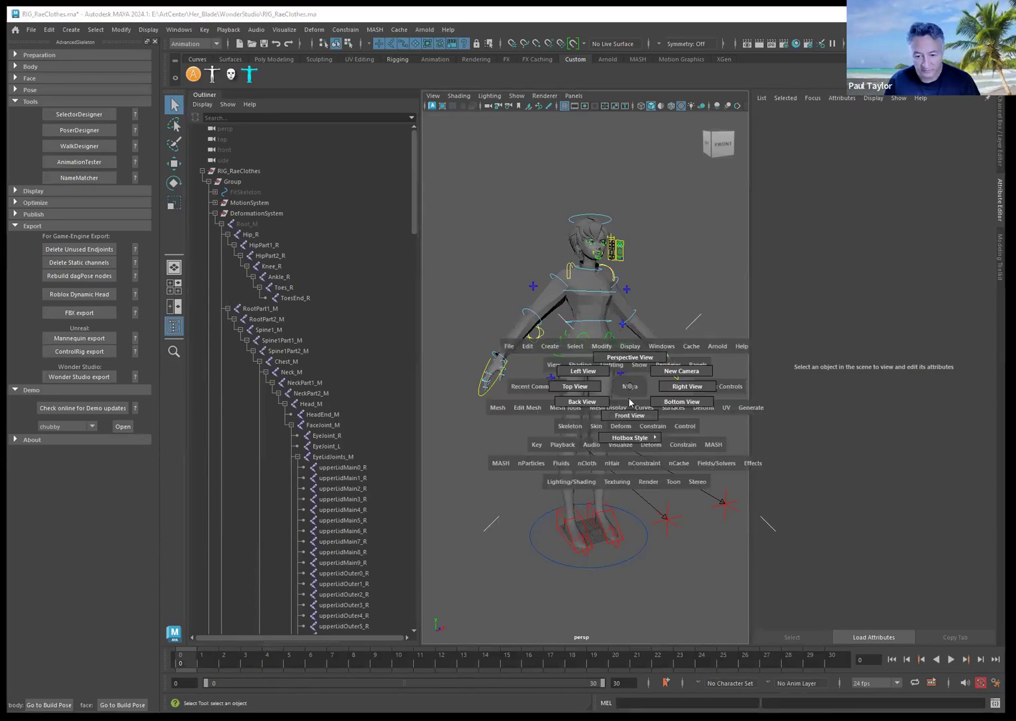
drag(630, 417, 630, 417)
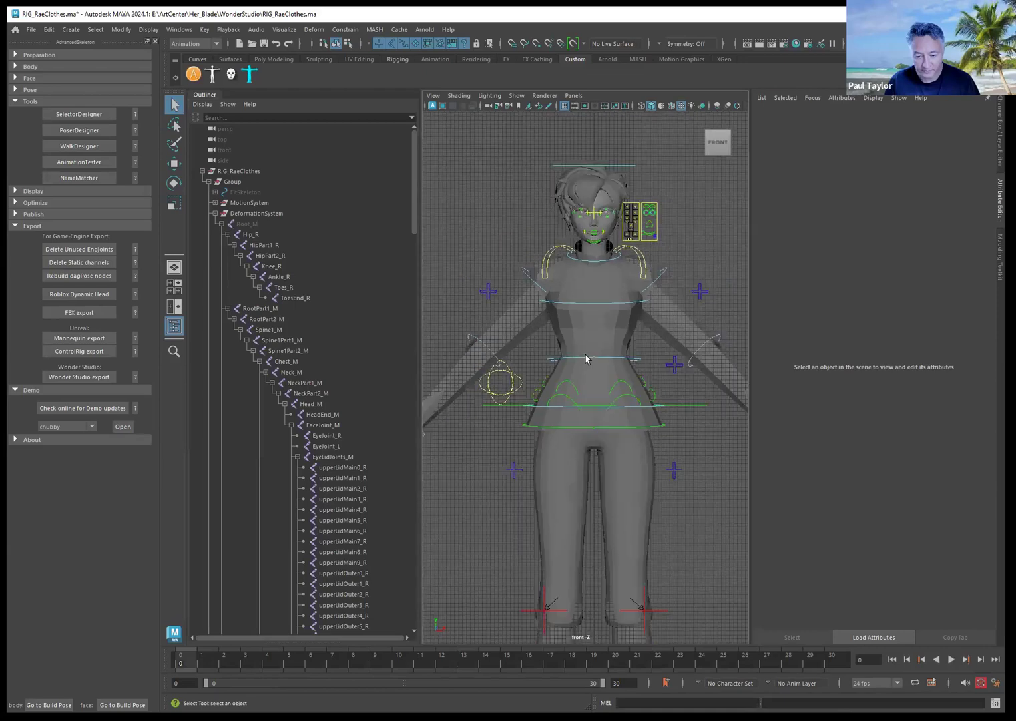
click(561, 318)
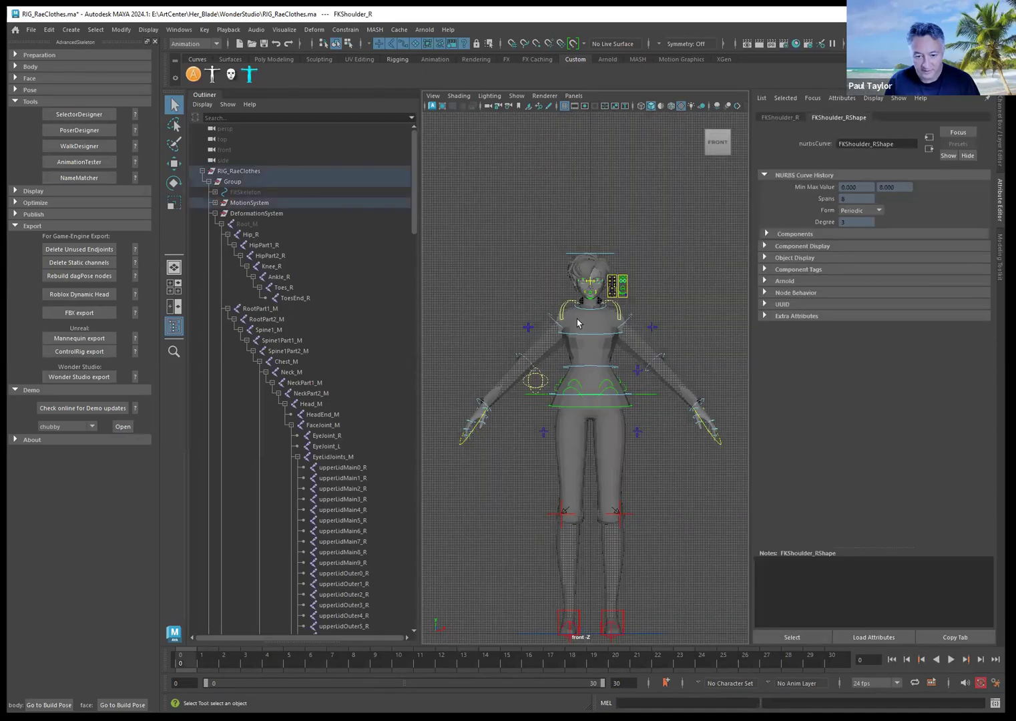
click(628, 322)
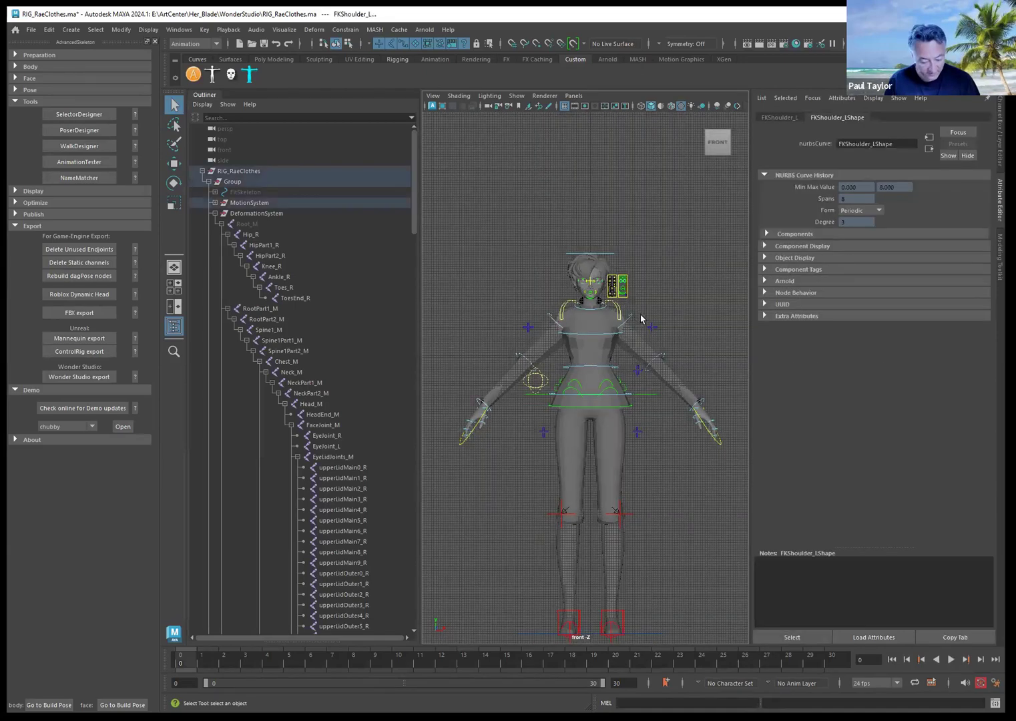
key(e)
mouse_move(586, 319)
mouse_down()
mouse_move(579, 310)
mouse_move(574, 331)
mouse_up()
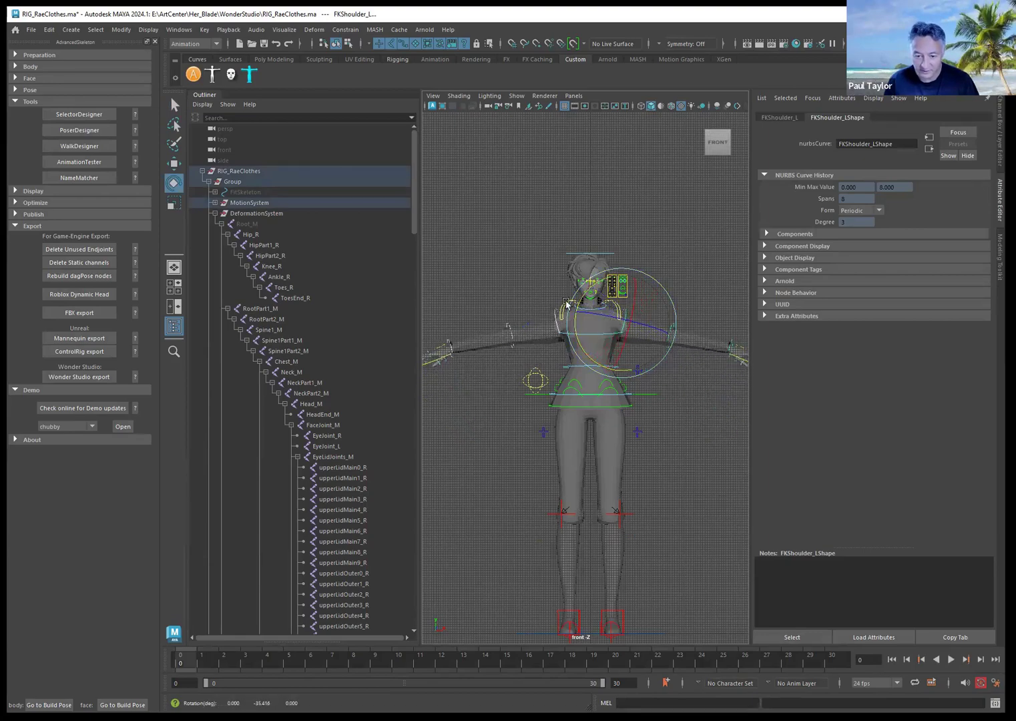
Step: Rotate the left scapula control down about 6.5° on Y, then clear the selection
click(615, 311)
key(q)
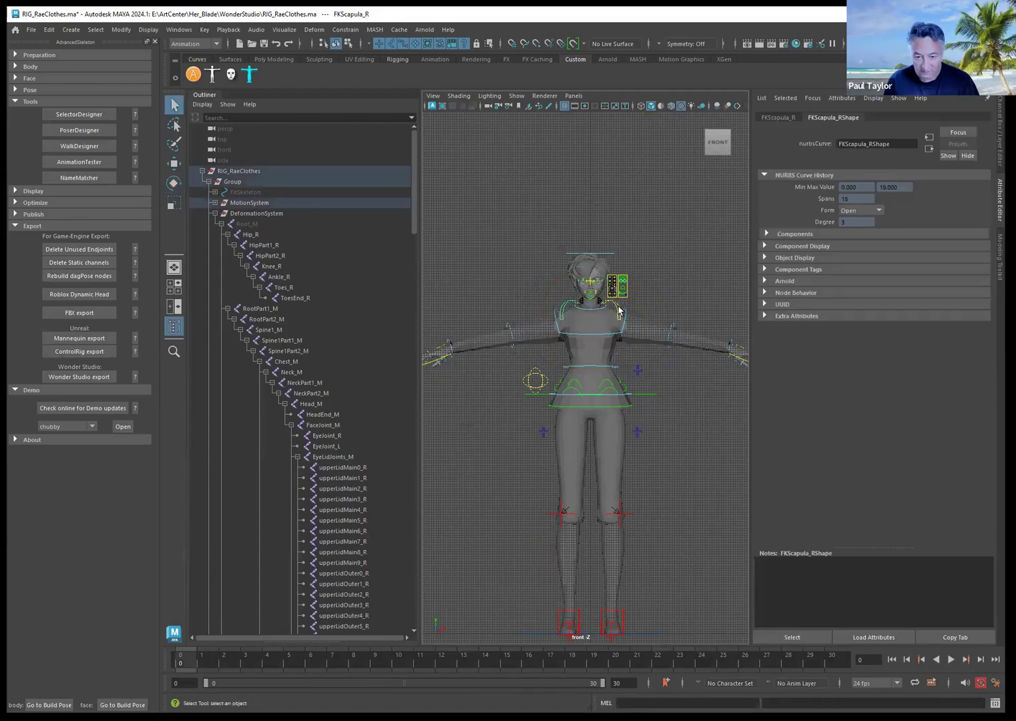
click(619, 310)
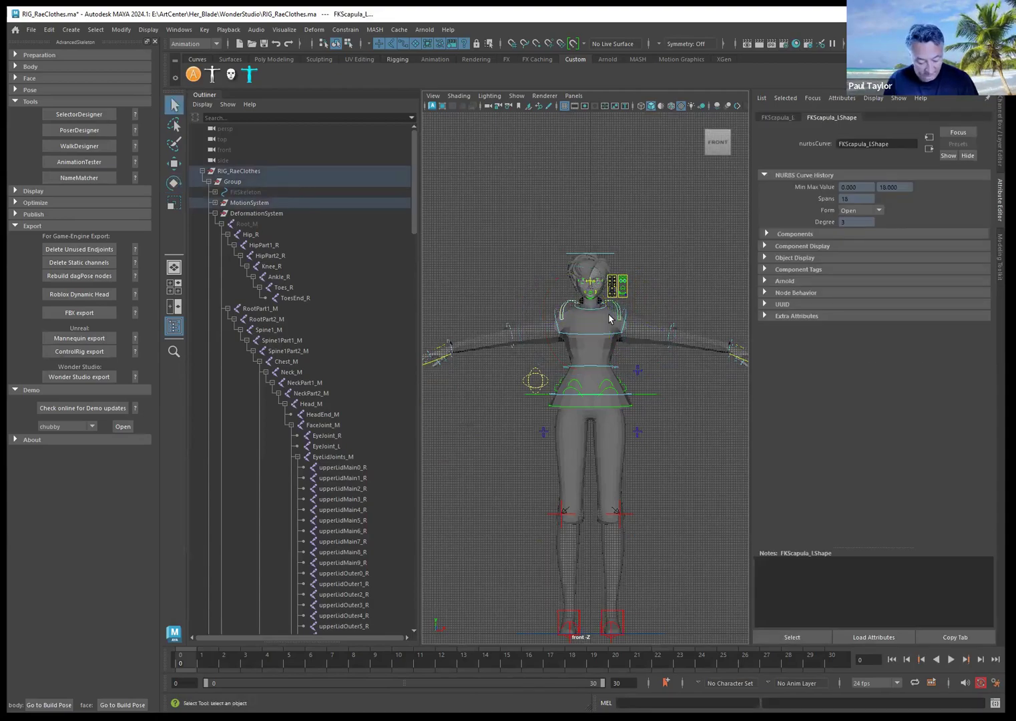
key(e)
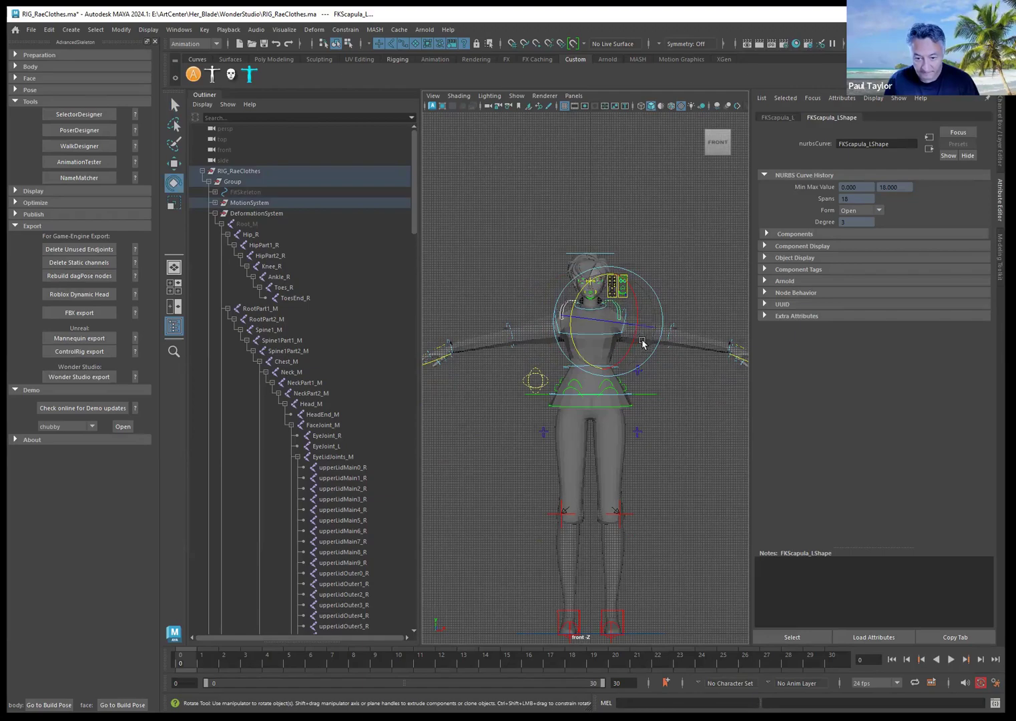
middle_drag(667, 379, 677, 381)
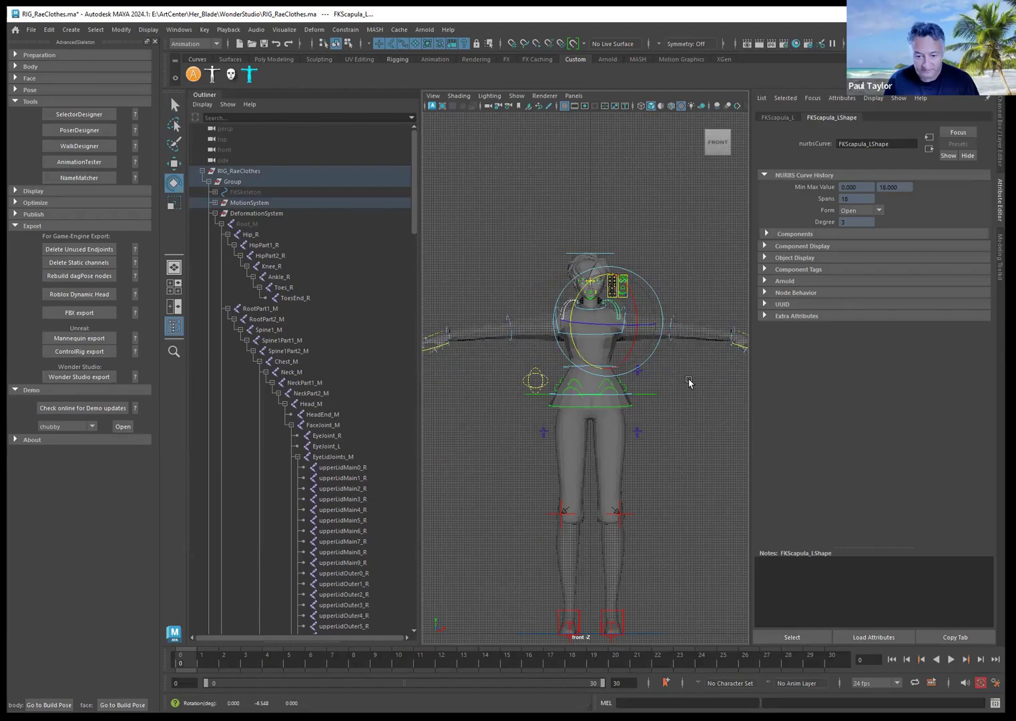
click(689, 381)
scroll(559, 267, down, 3)
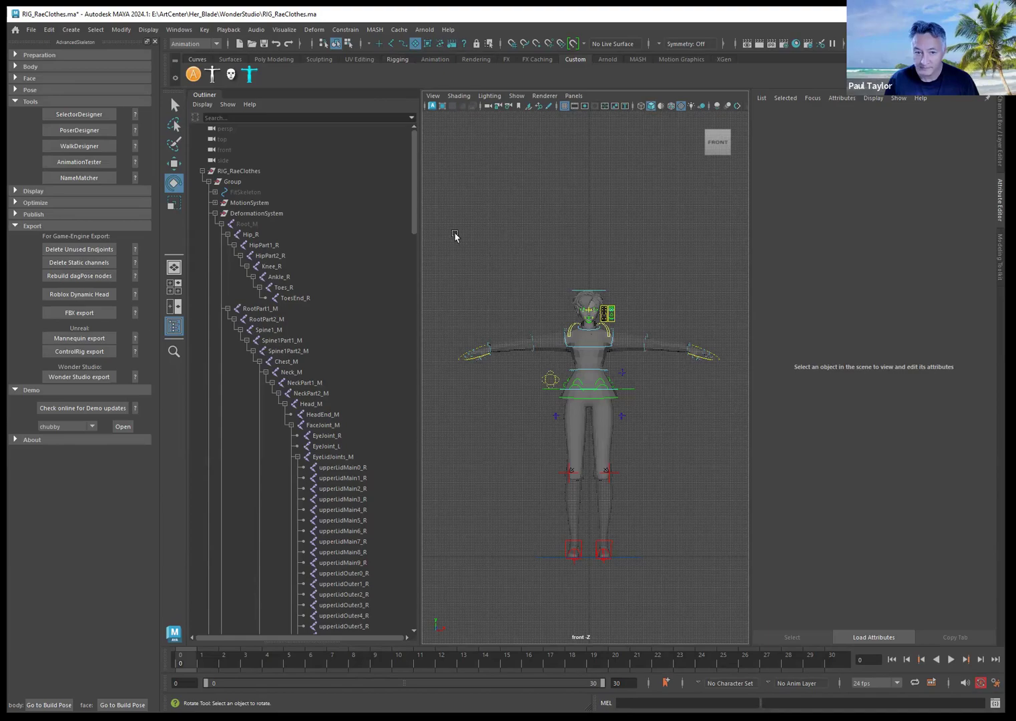
Step: Marquee-select the whole character mesh and preview the Assign Existing Material list
drag(449, 245, 742, 605)
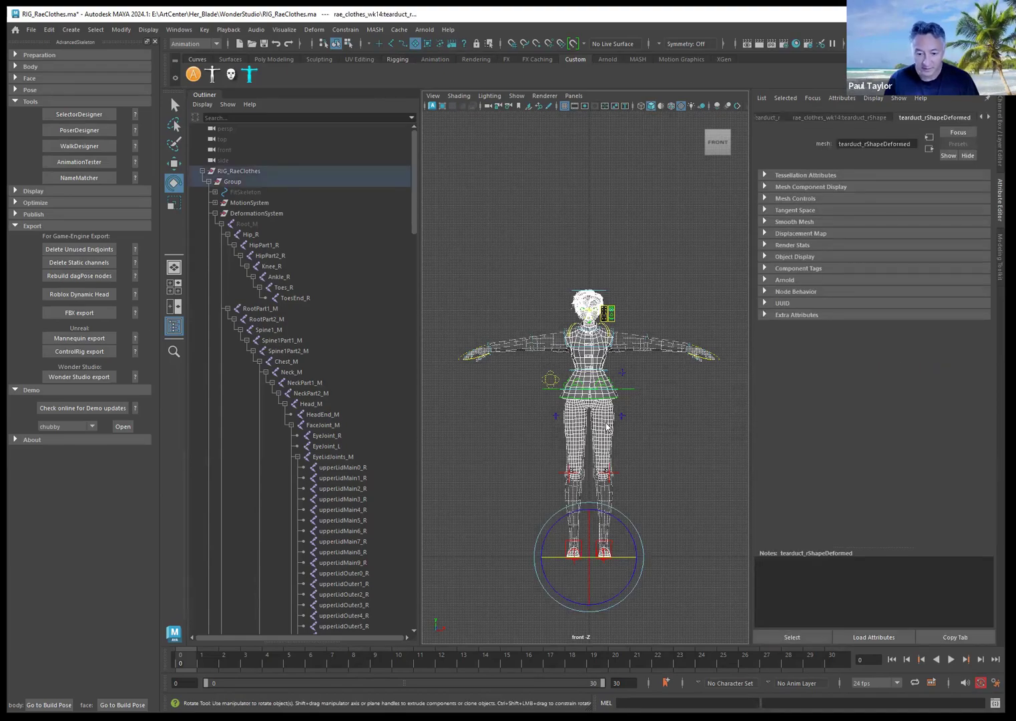
right_drag(606, 426, 700, 637)
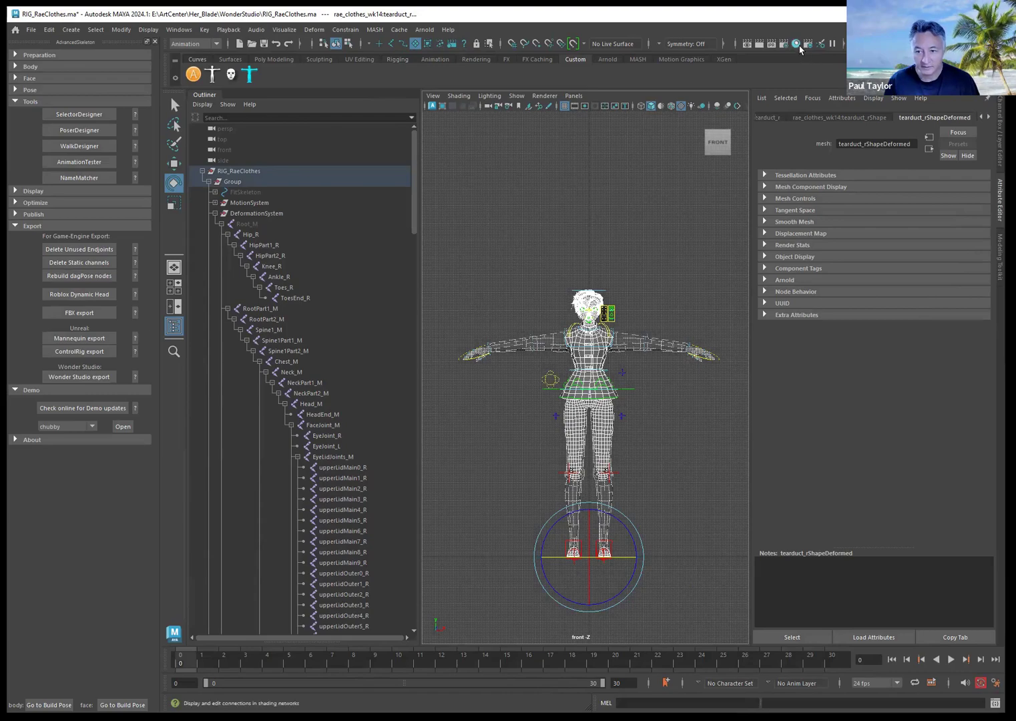
Step: In Hypershade, run Edit > Delete Unused Nodes
click(797, 44)
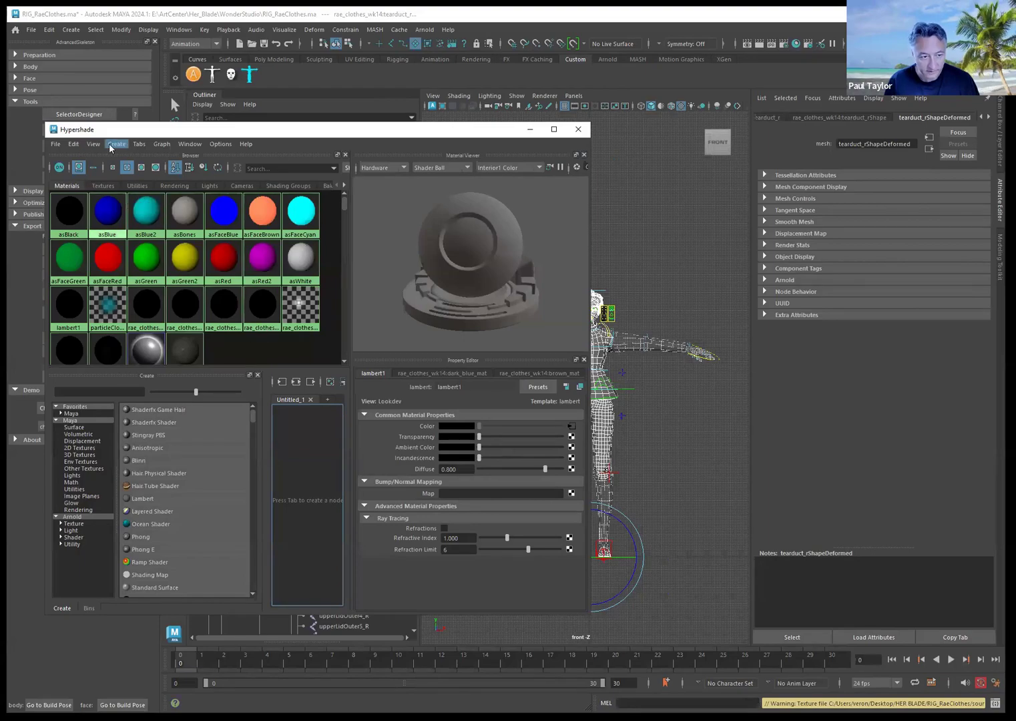
click(74, 144)
click(90, 174)
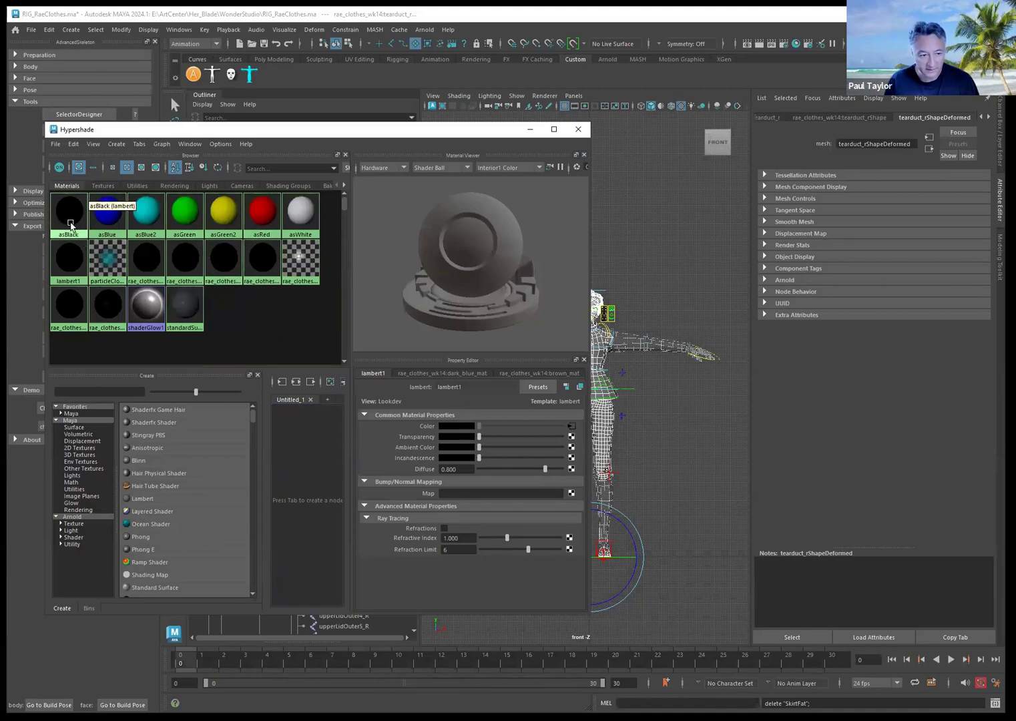
Step: Delete the asBlack, asBlue and asBlue2 materials
click(68, 222)
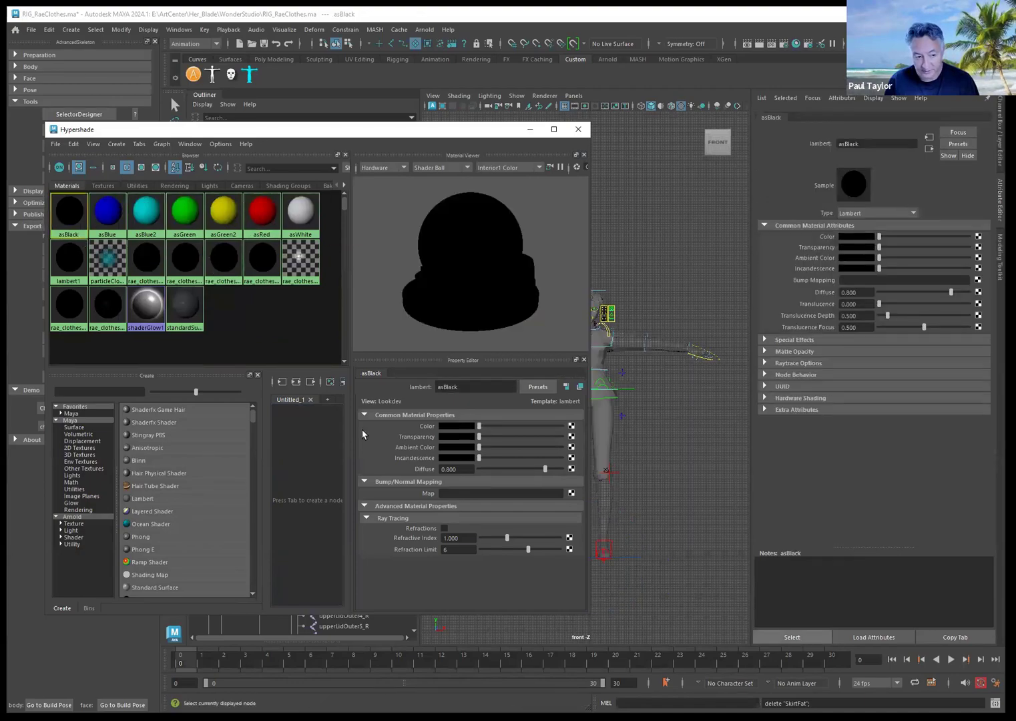
click(785, 637)
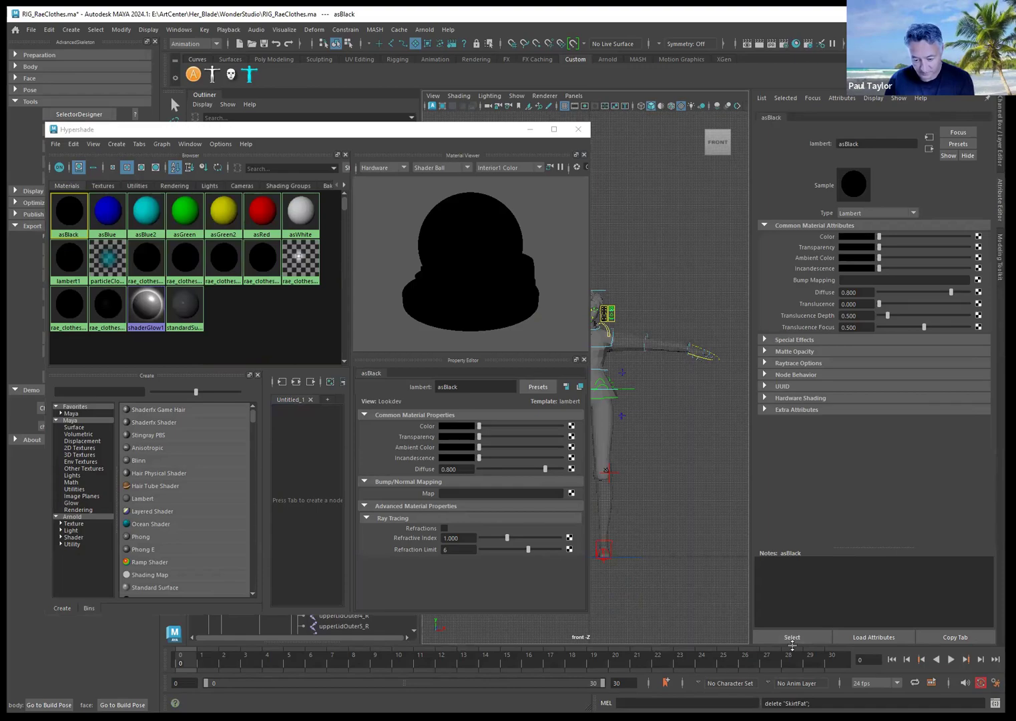
key(Delete)
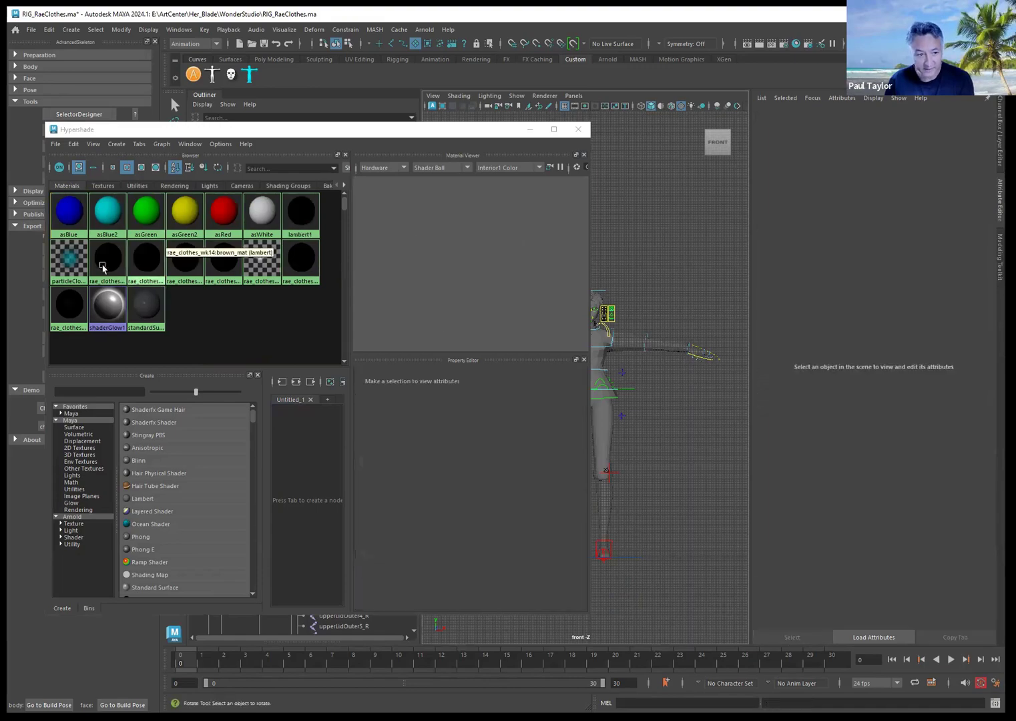
click(68, 215)
click(792, 637)
key(Delete)
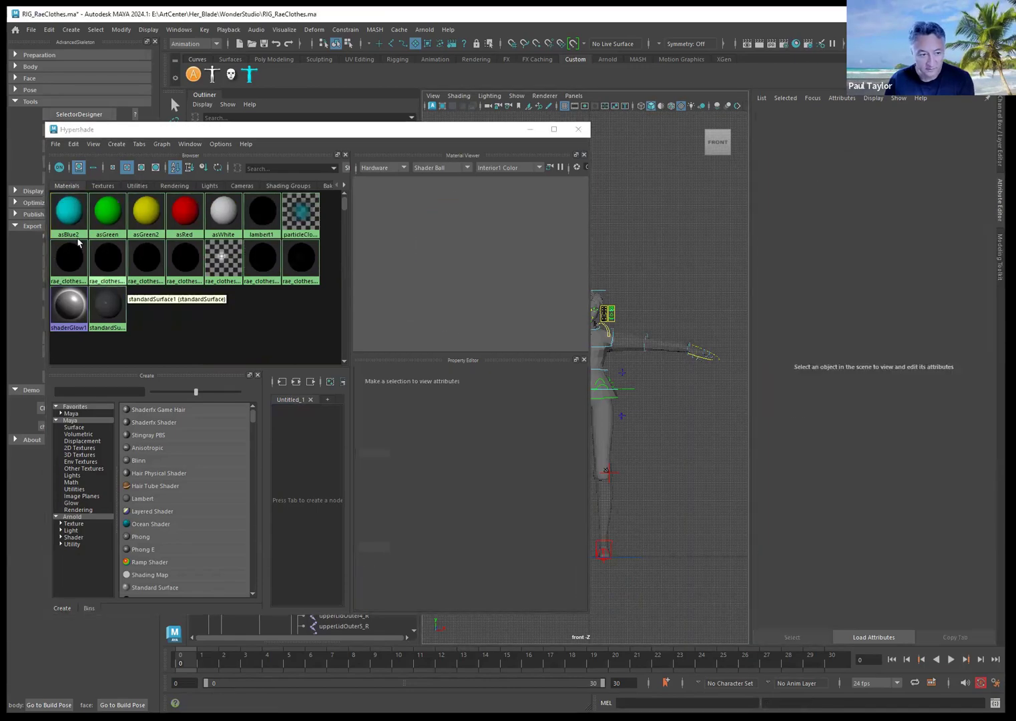
click(69, 215)
click(791, 637)
key(Delete)
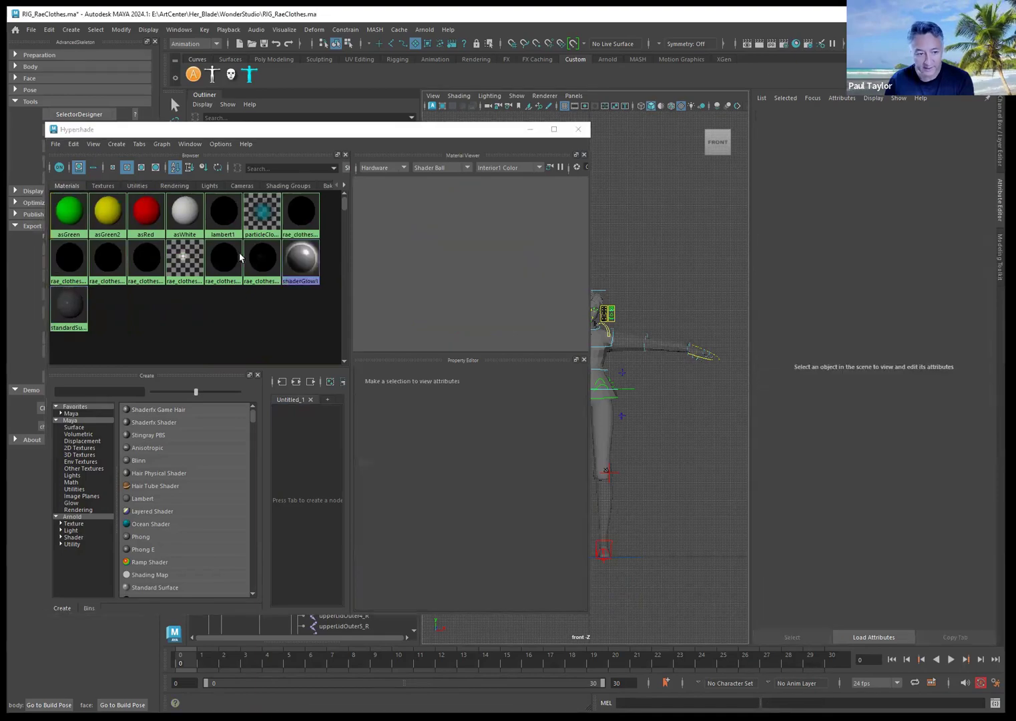
Step: Delete the asGreen, asGreen2, asRed and asWhite materials
click(69, 215)
click(792, 637)
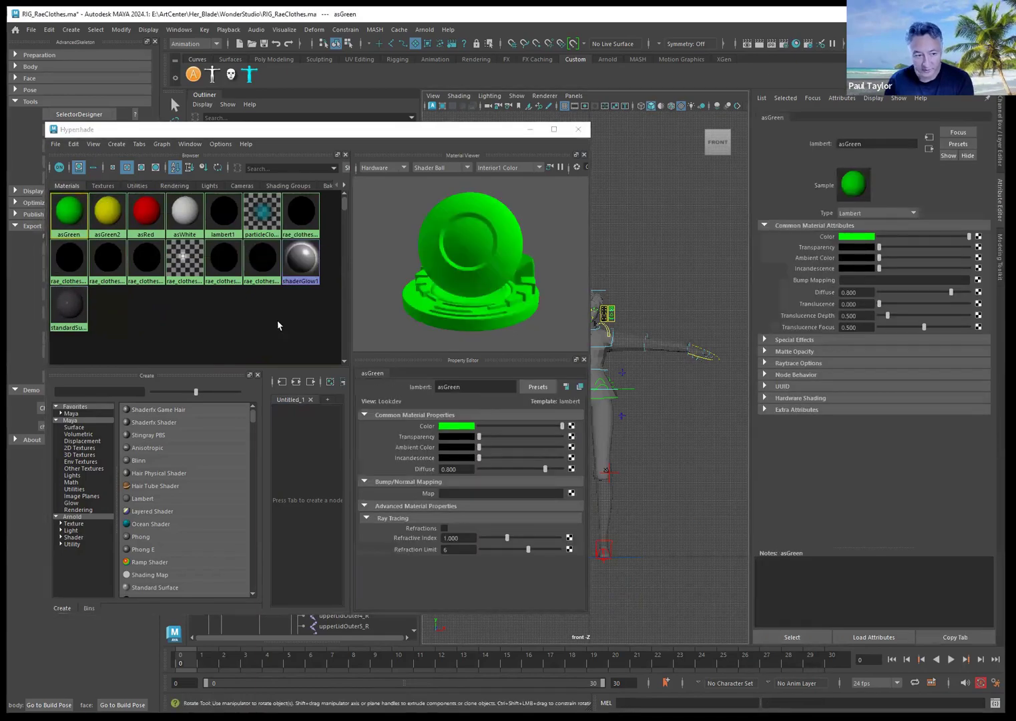
key(Delete)
click(69, 215)
click(792, 637)
key(Delete)
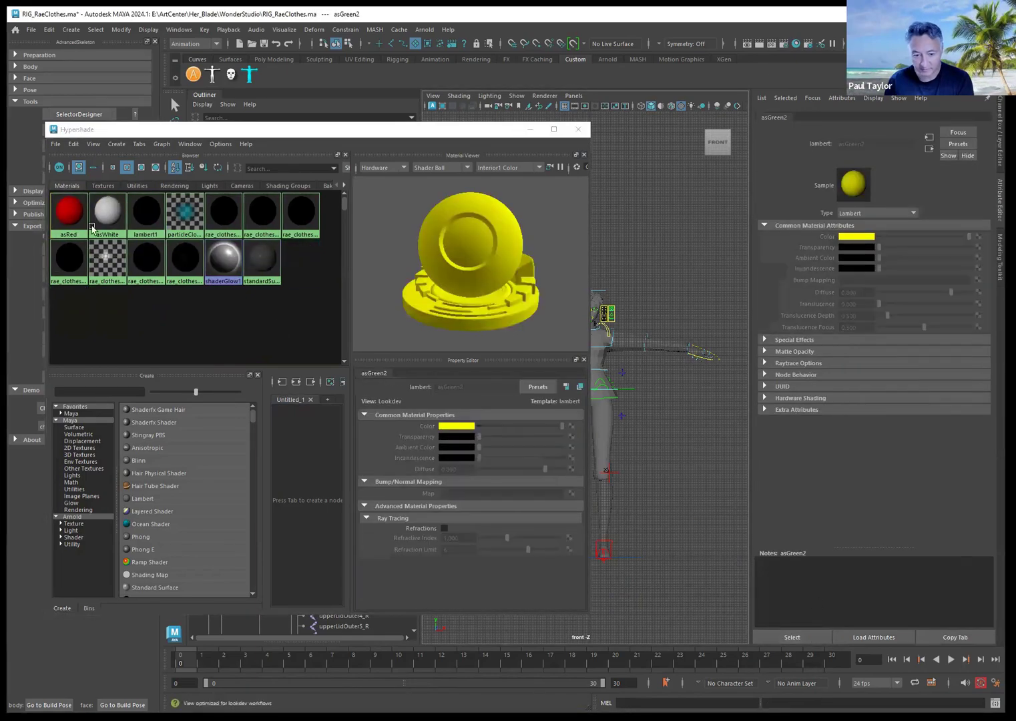
click(68, 215)
click(792, 637)
key(Delete)
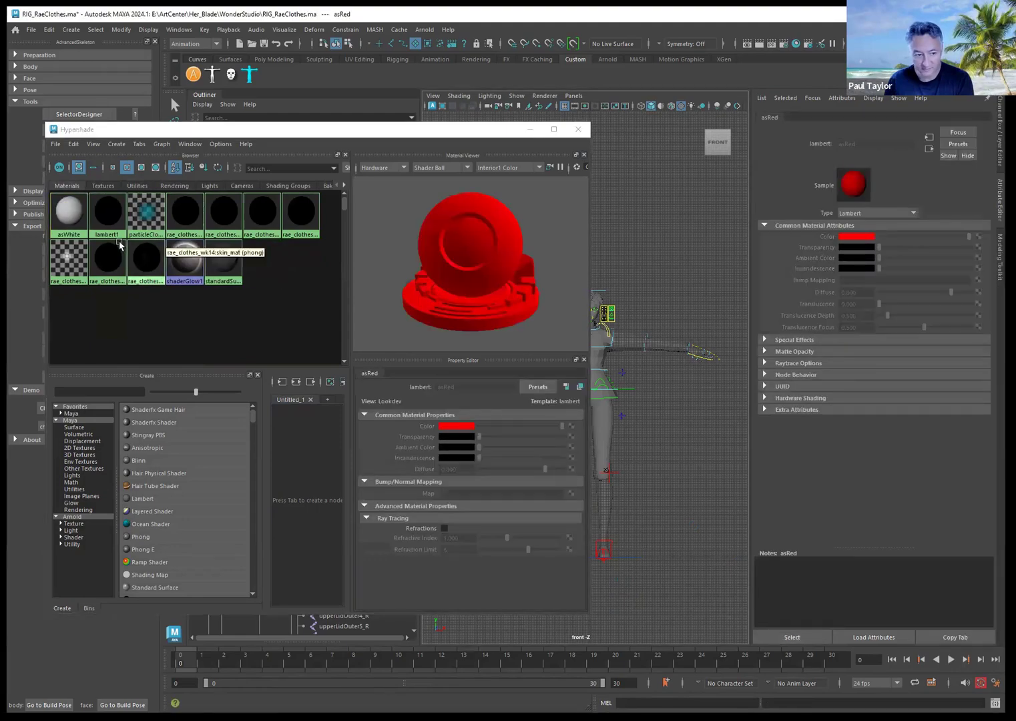
click(69, 215)
click(792, 637)
key(Delete)
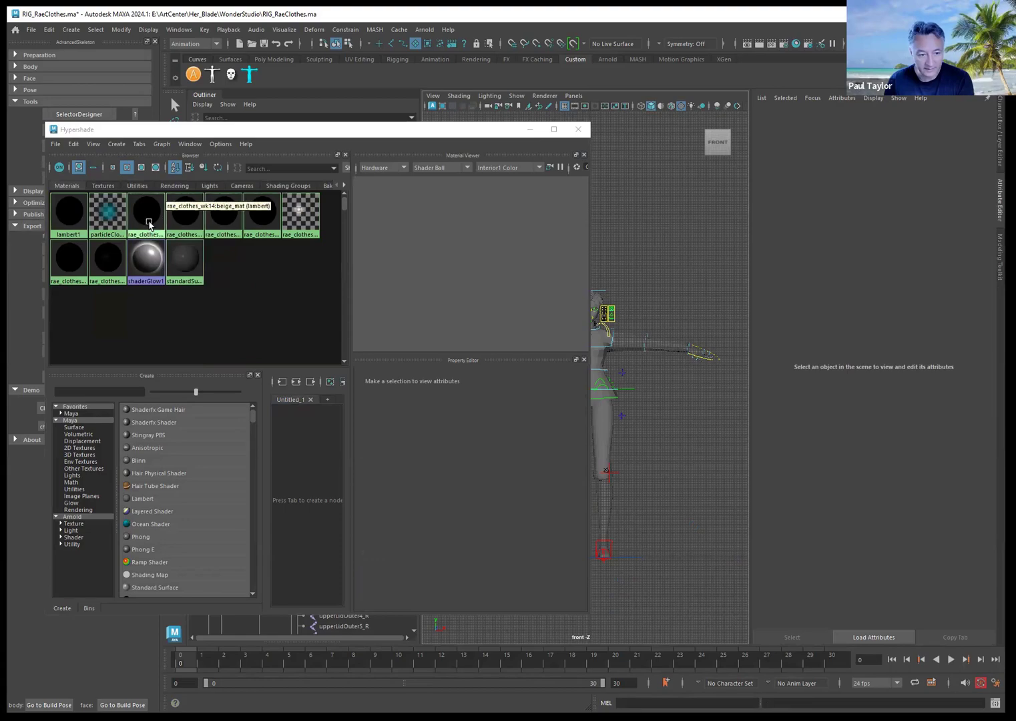
Step: Delete the beige_mat, brown_mat, dark_blue_mat and eye_mat materials
click(148, 224)
click(791, 637)
key(Delete)
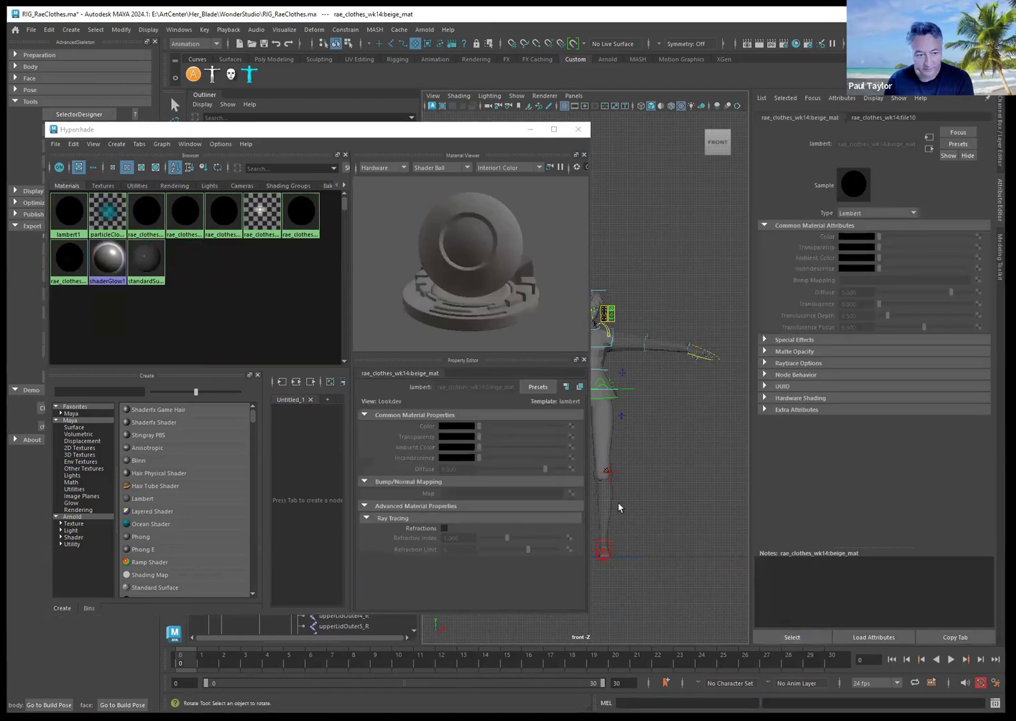
click(148, 215)
click(813, 638)
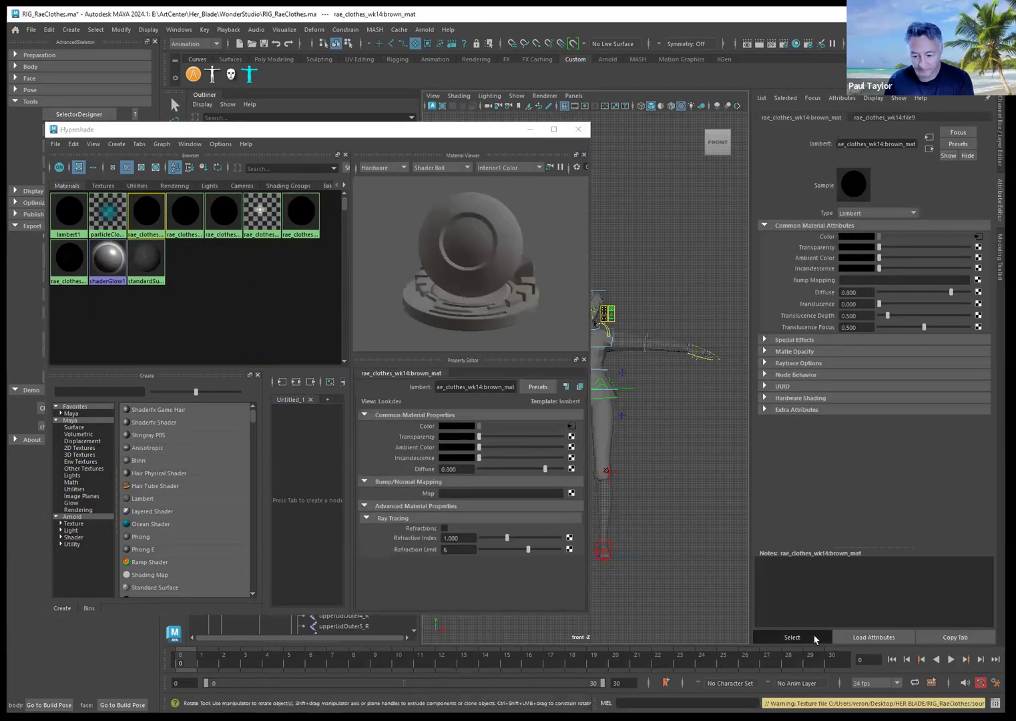
key(Delete)
click(149, 215)
click(787, 637)
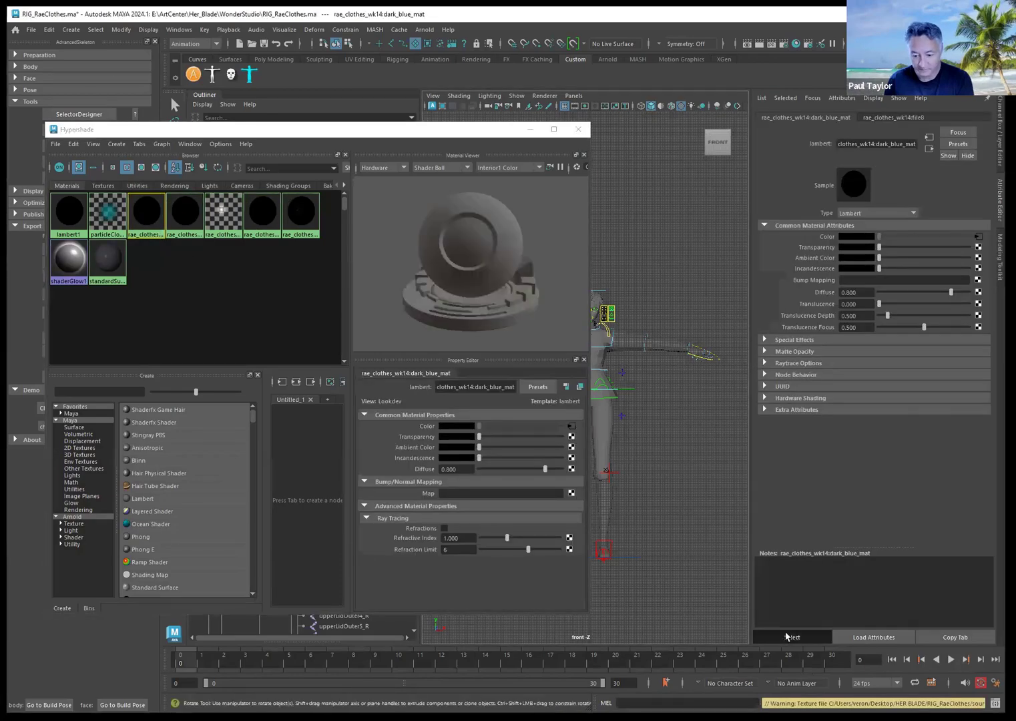
key(Delete)
click(149, 215)
click(792, 638)
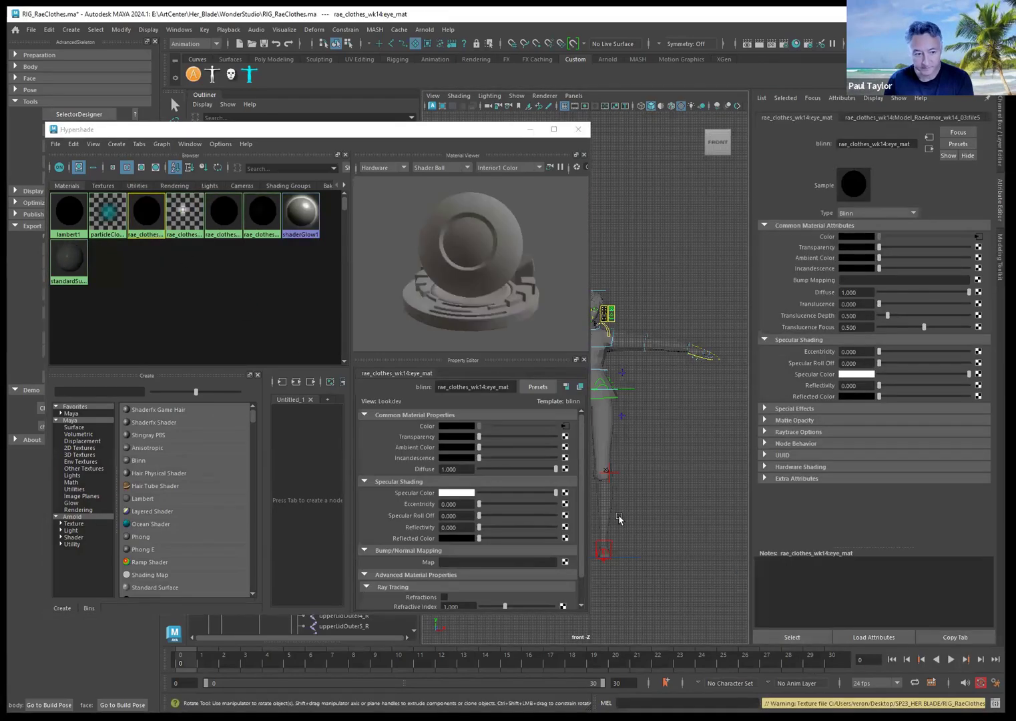
key(Delete)
Step: Delete hair_mat, eye_transparent_mat and skin_mat, then close Hypershade
click(185, 215)
click(806, 637)
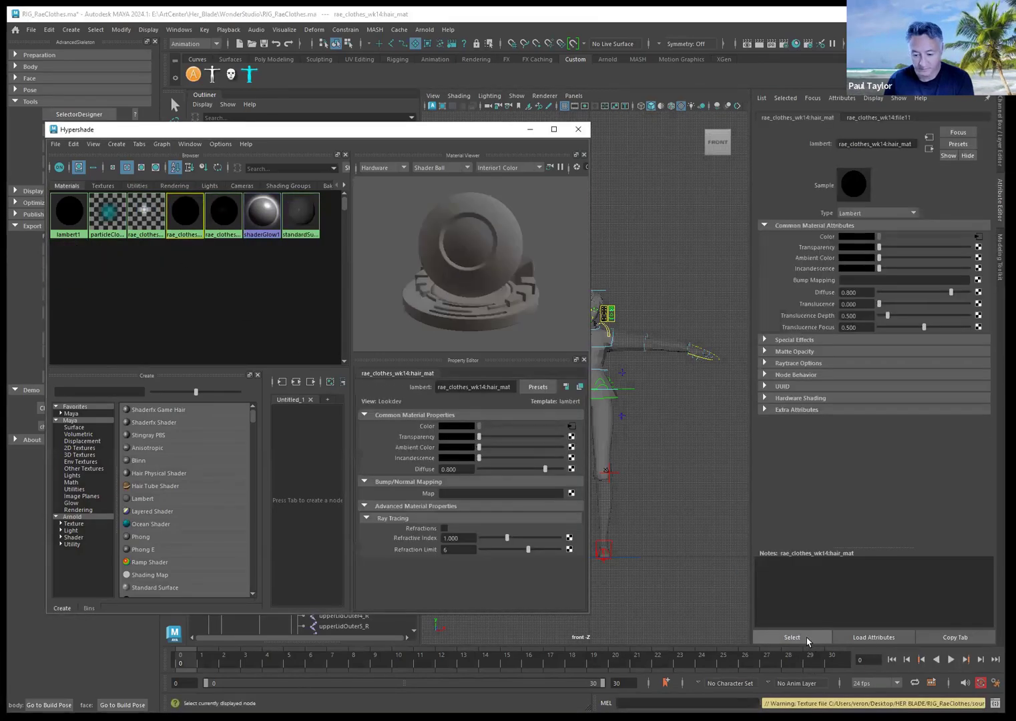
key(Delete)
click(157, 232)
click(805, 637)
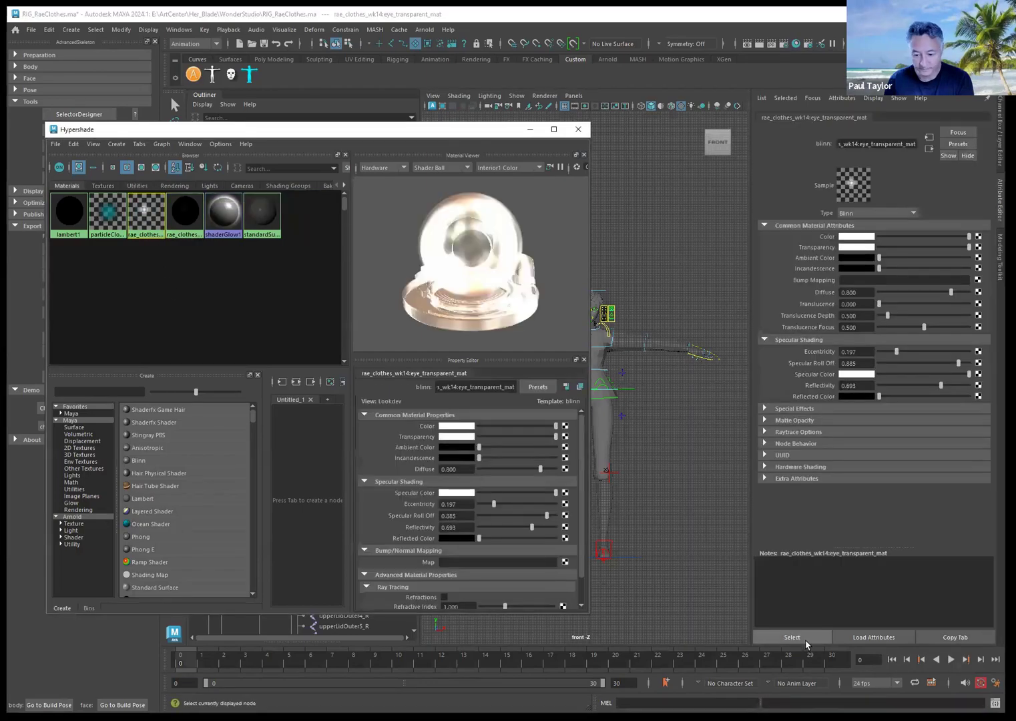
key(Delete)
click(148, 215)
click(808, 637)
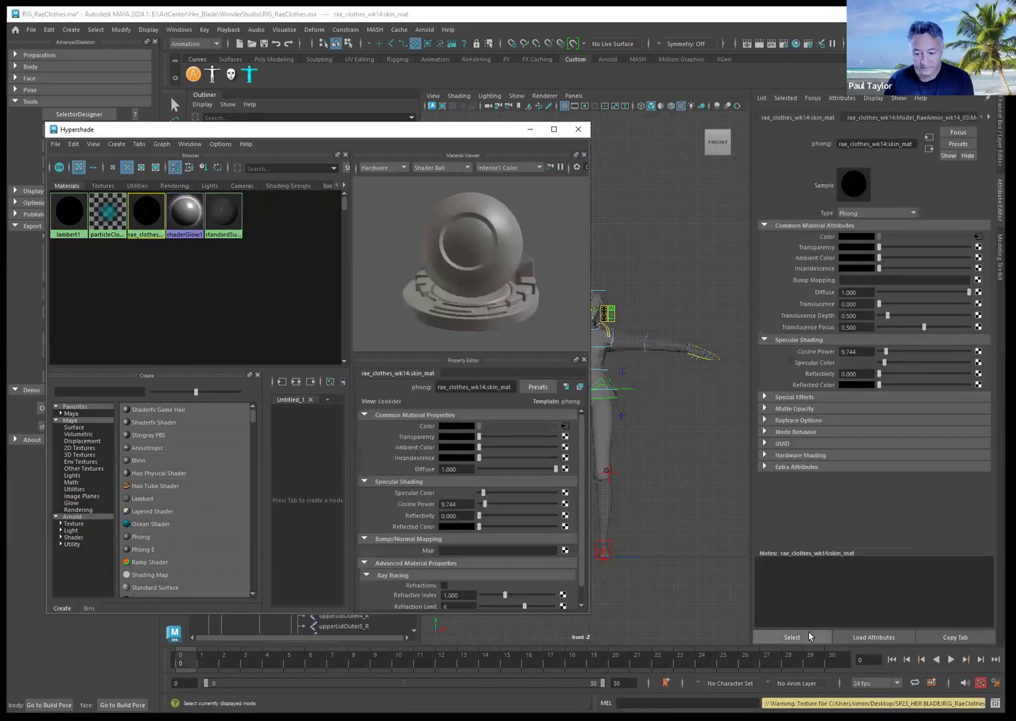
key(Delete)
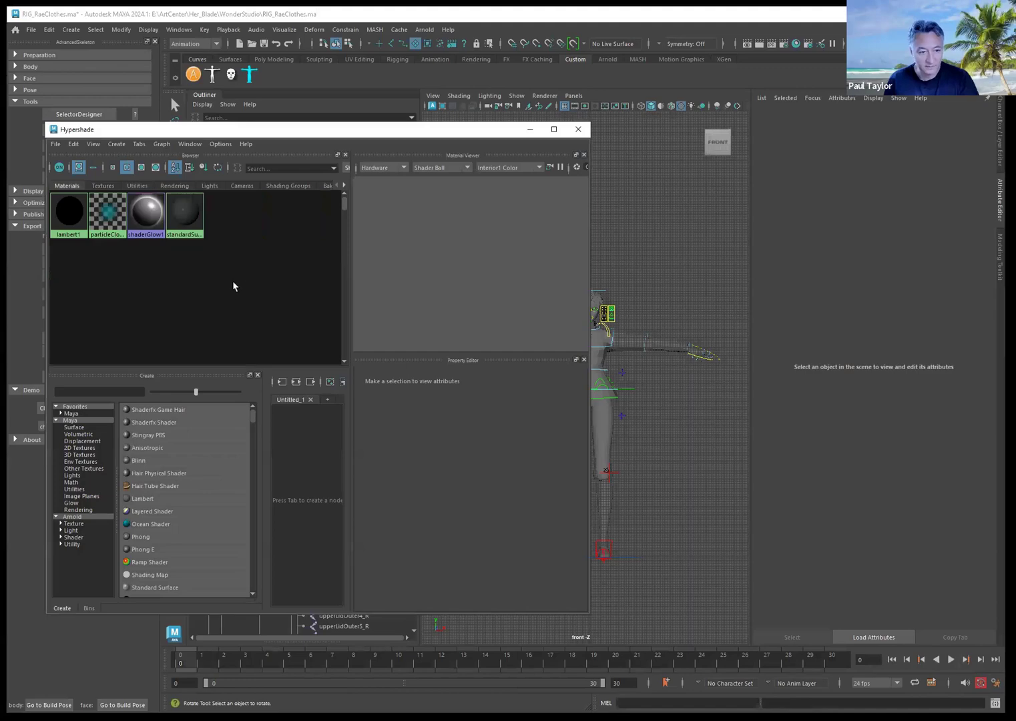
click(578, 129)
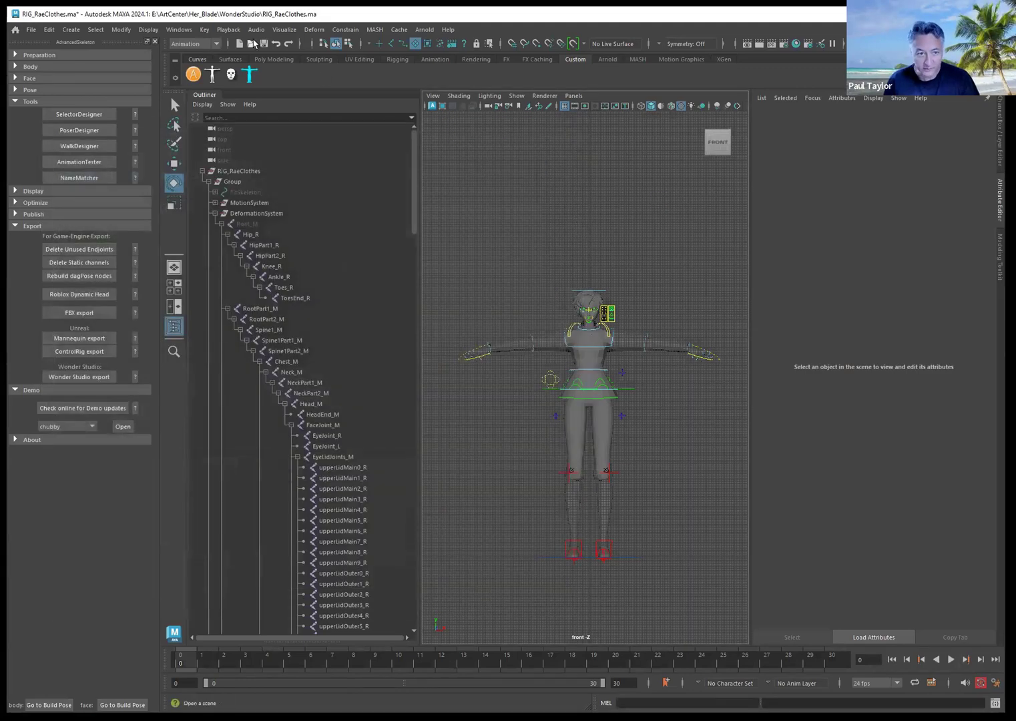
Step: Open Windows > General Editors > File Path Editor to list the scene's texture paths
click(179, 30)
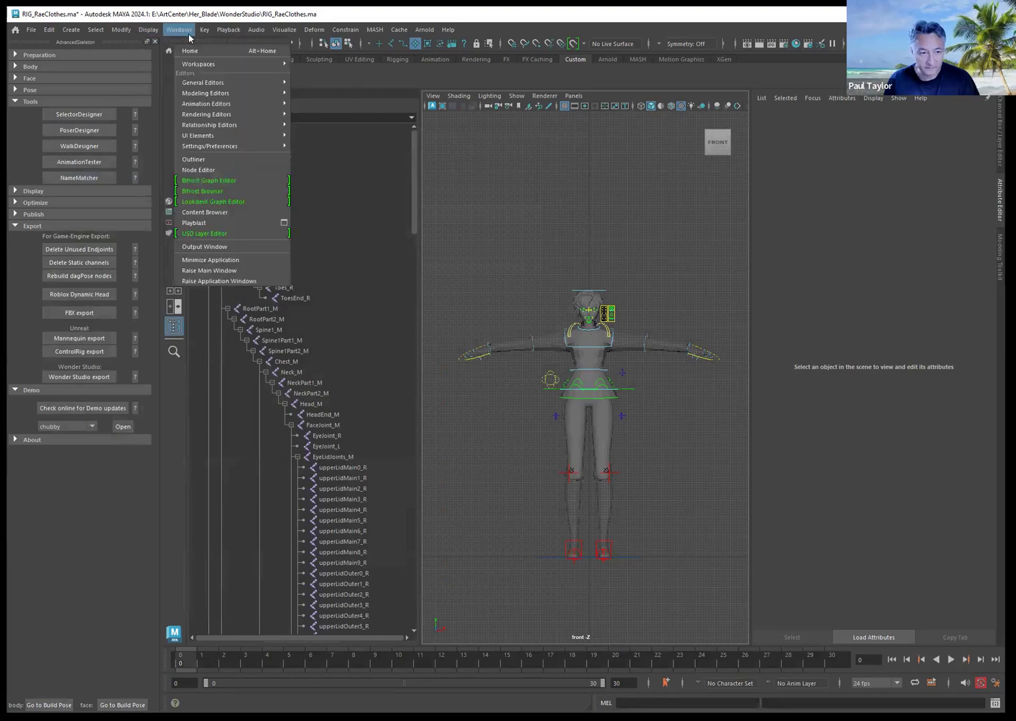
mouse_move(194, 83)
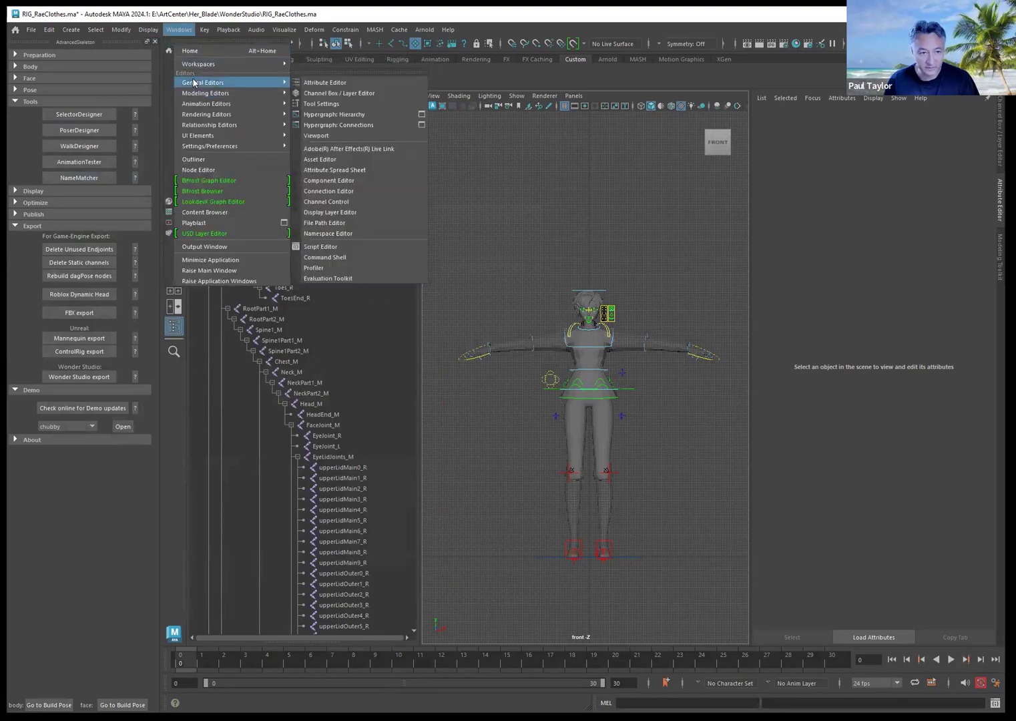
click(335, 224)
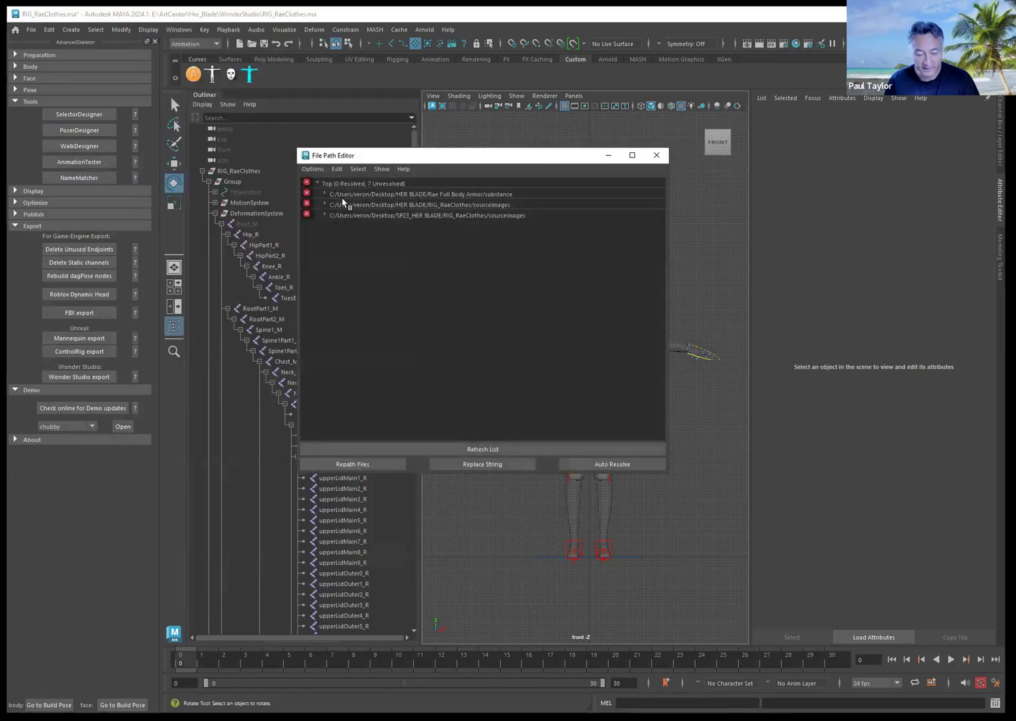
Step: Expand the unresolved source paths and remove the file7 texture node
click(325, 194)
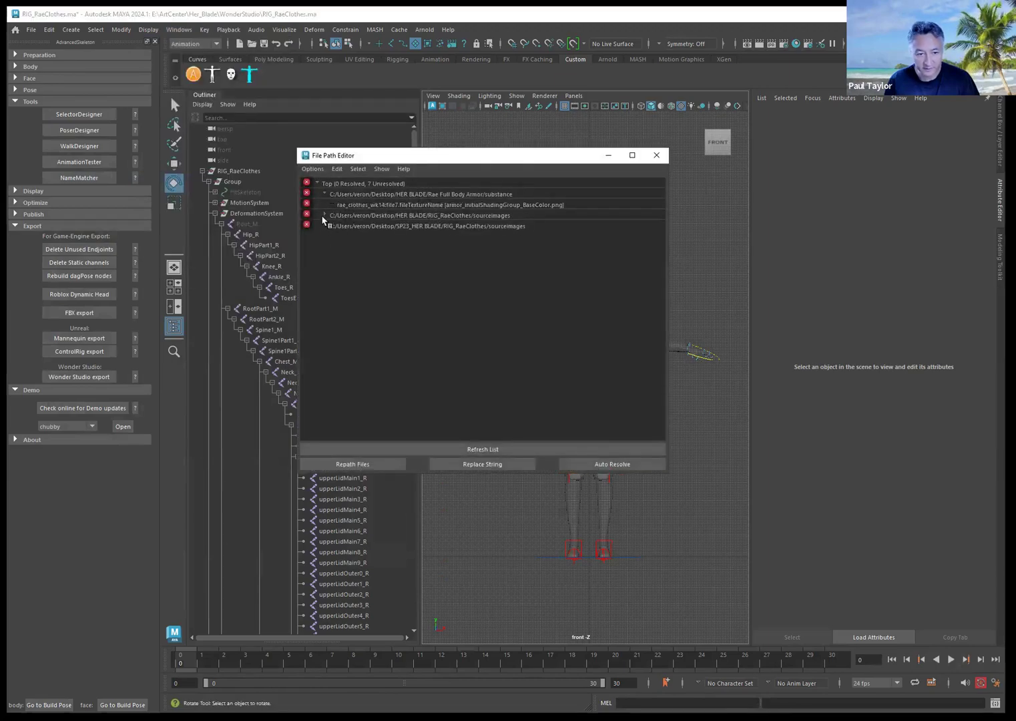
click(324, 215)
click(327, 268)
click(348, 204)
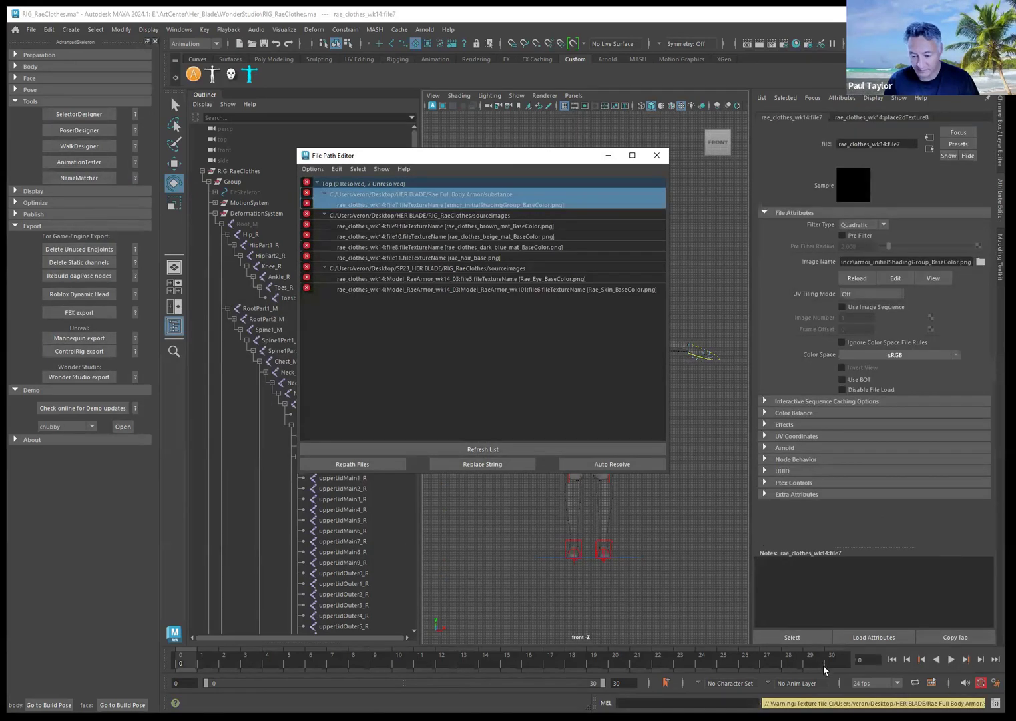
click(810, 635)
click(708, 549)
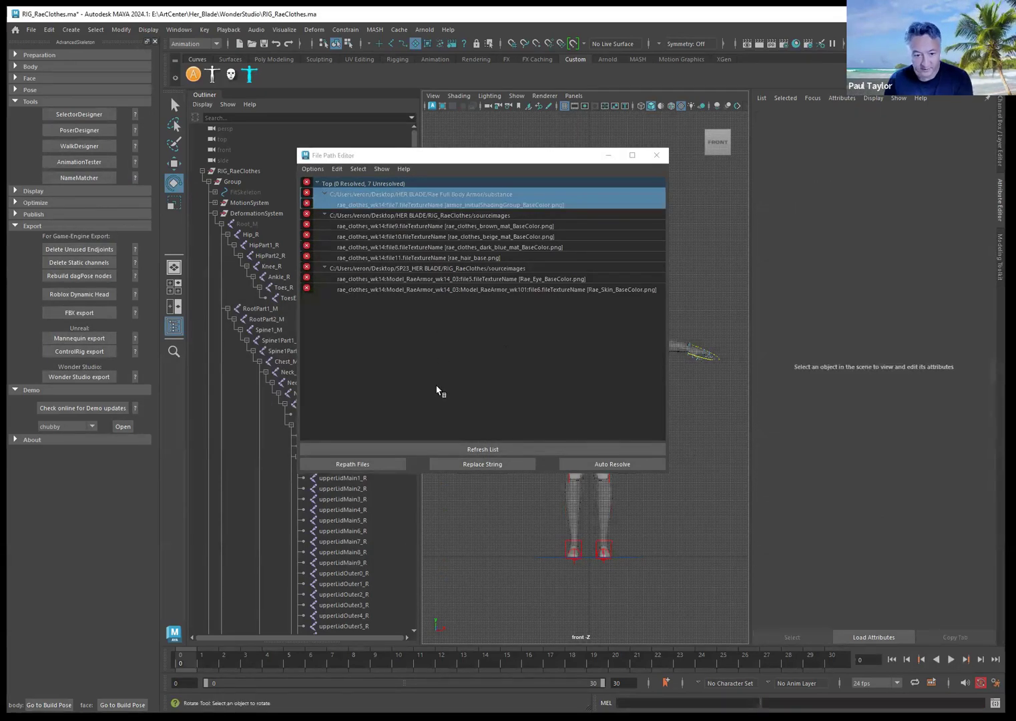
Step: Remove the RaeClothes and SP23 sourceimages textures and the file9 brown texture, refreshing the list
click(349, 216)
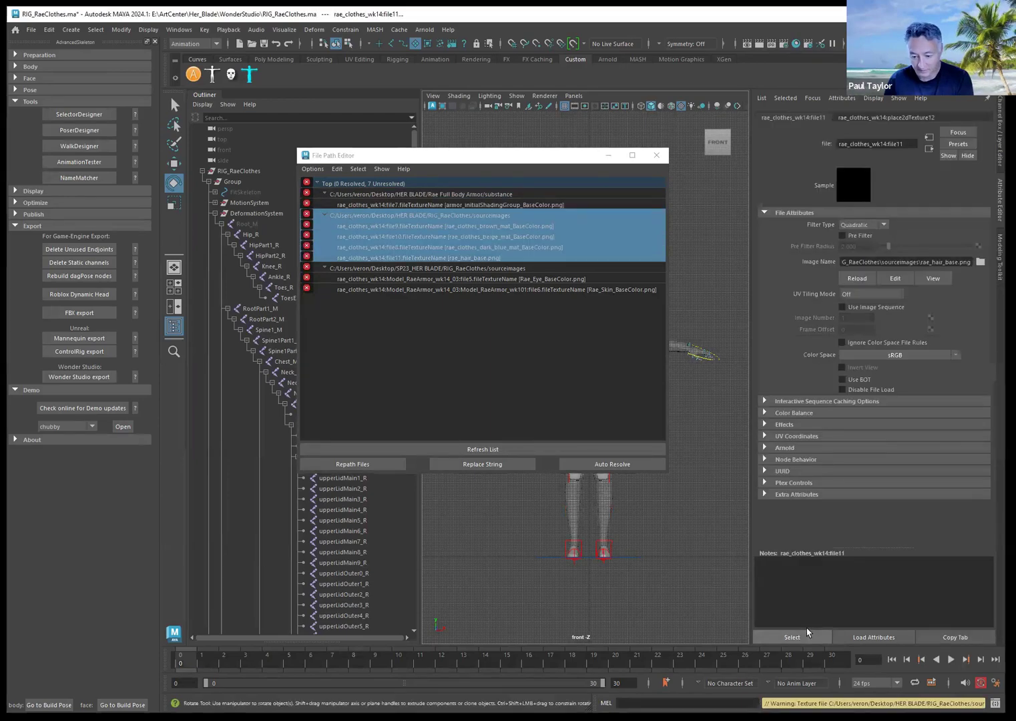
click(360, 268)
click(811, 637)
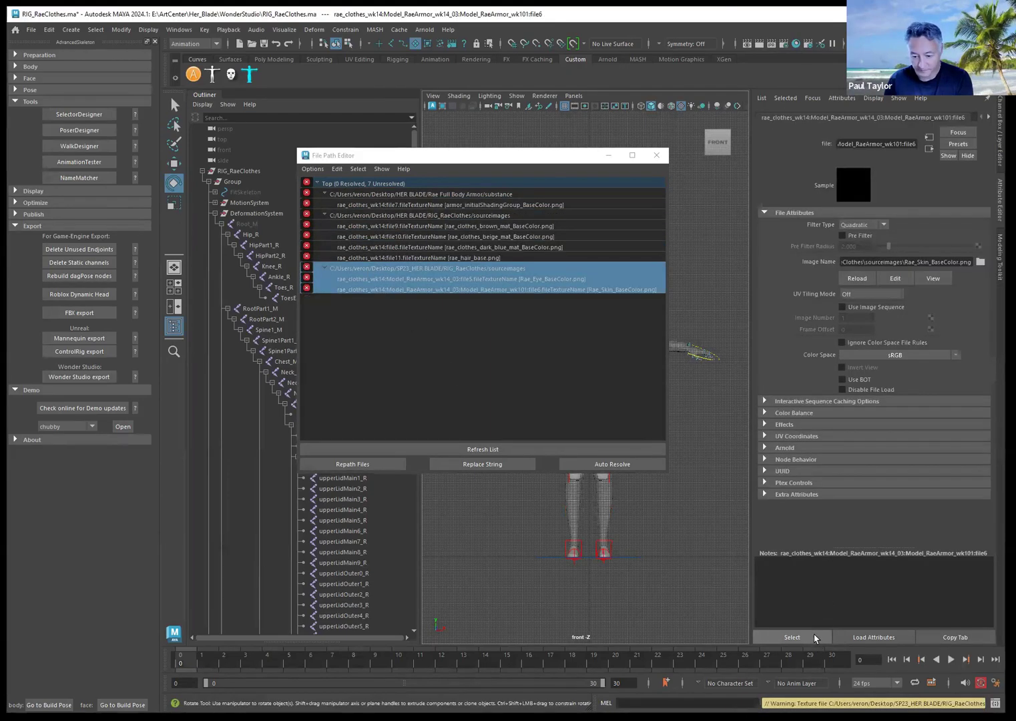
click(467, 448)
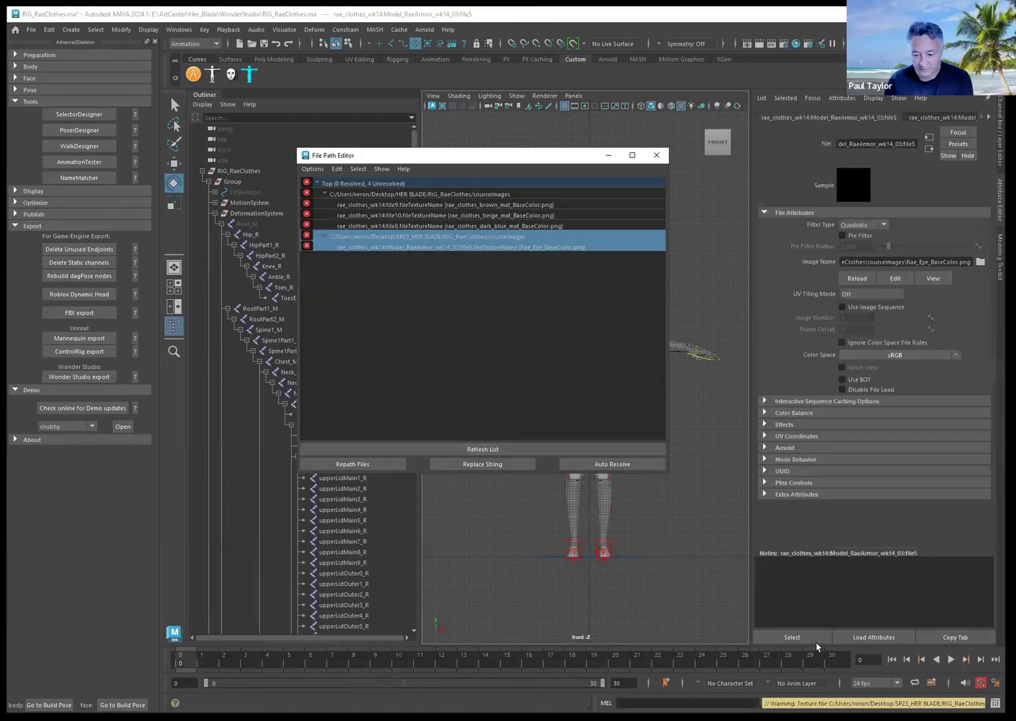
click(481, 449)
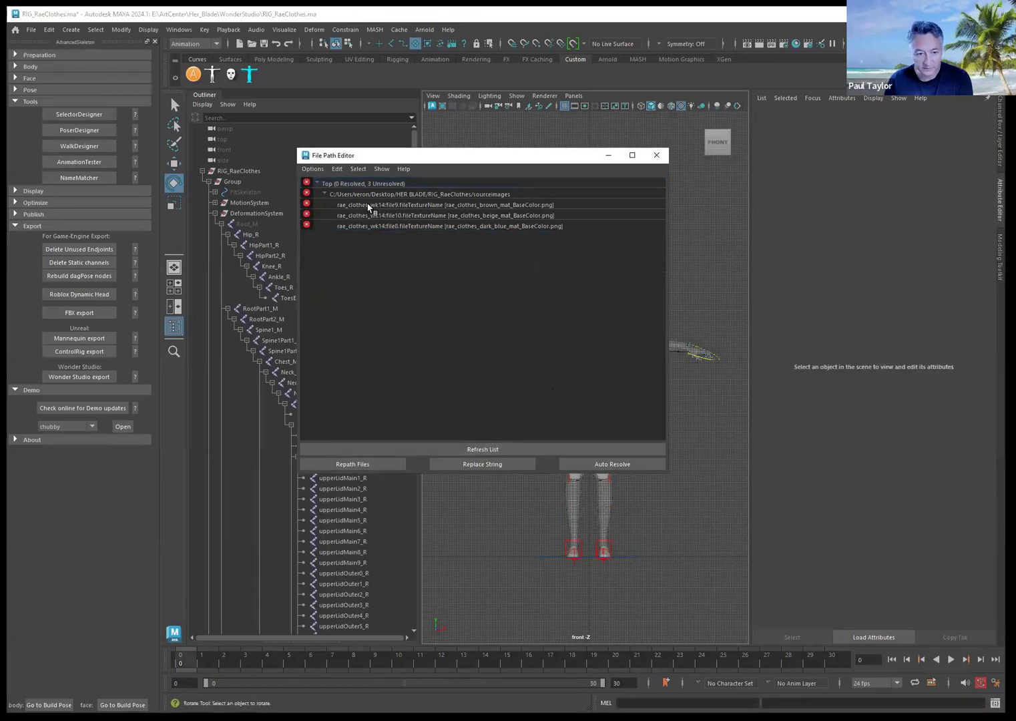
click(367, 208)
click(808, 637)
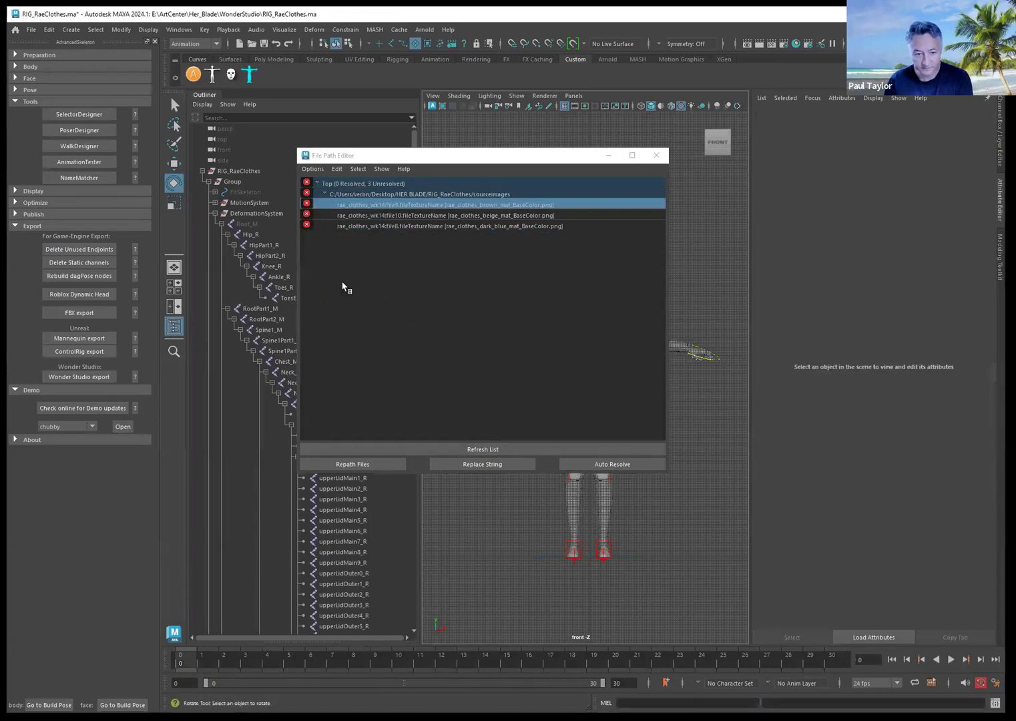
click(486, 447)
Step: Delete the file10 beige and file8 dark blue textures, confirm 0 unresolved, and close the editor
click(366, 206)
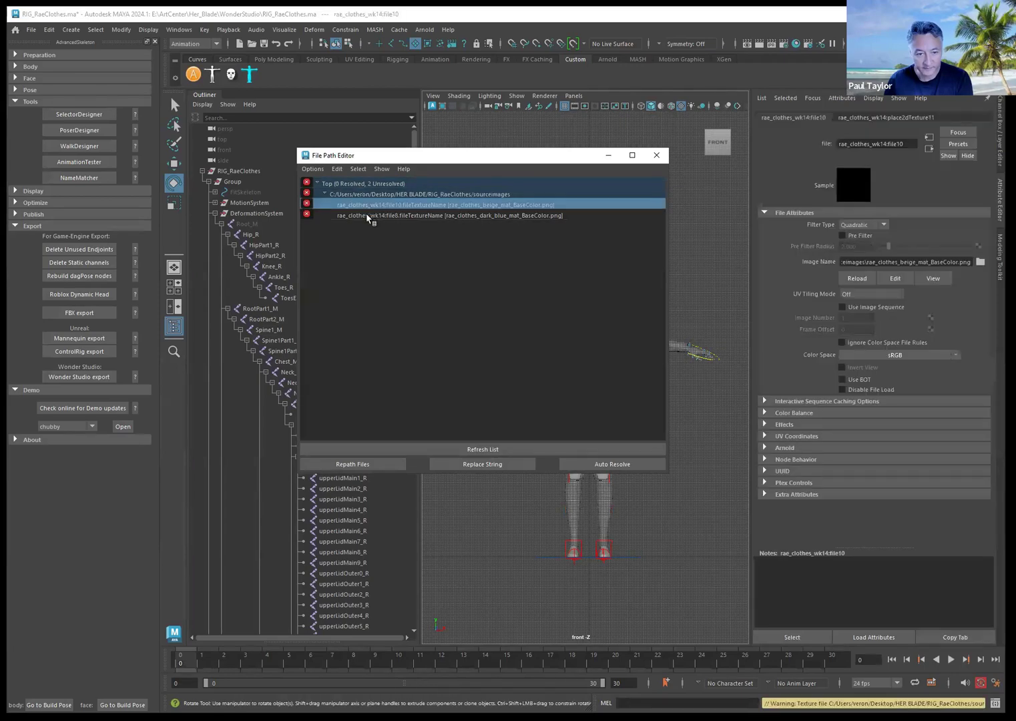
click(799, 639)
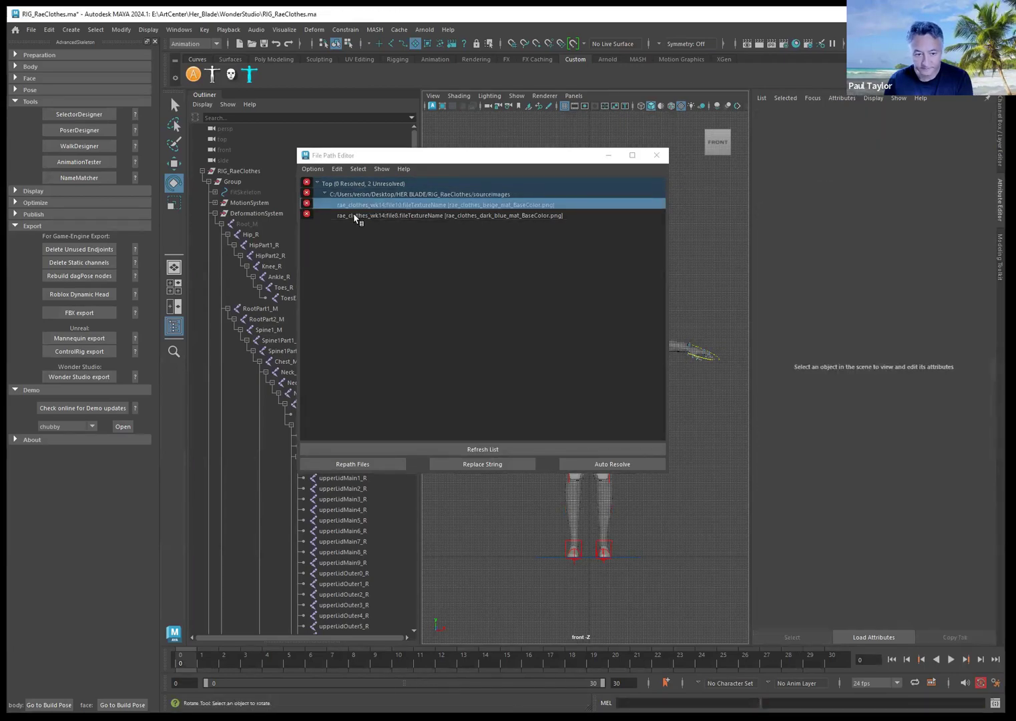
click(355, 216)
click(782, 632)
key(Delete)
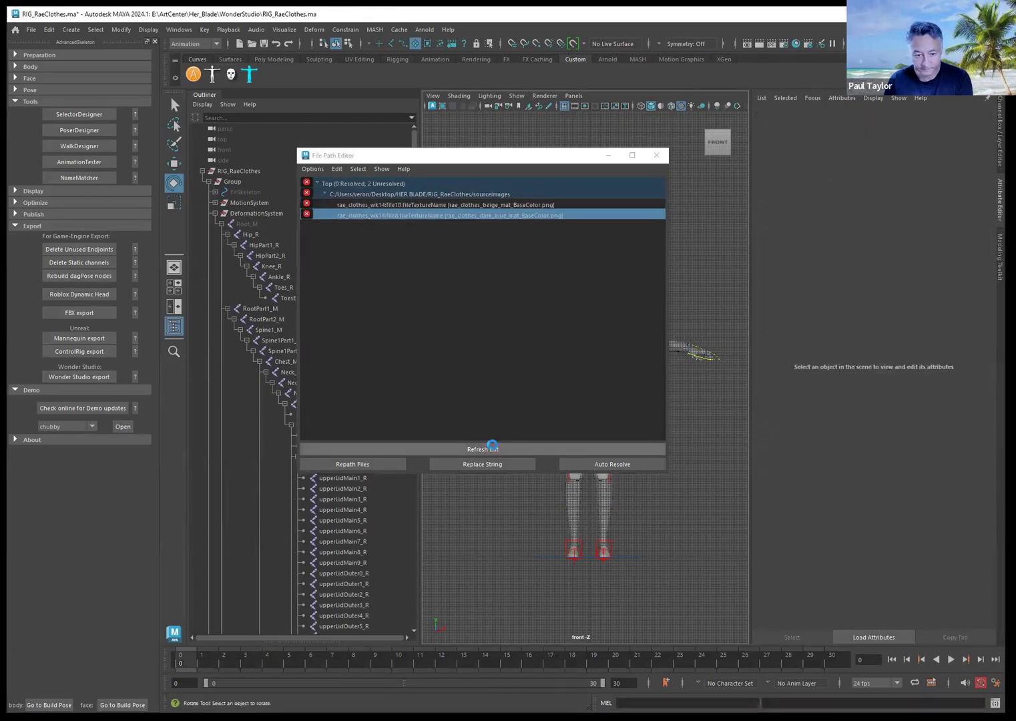
click(487, 448)
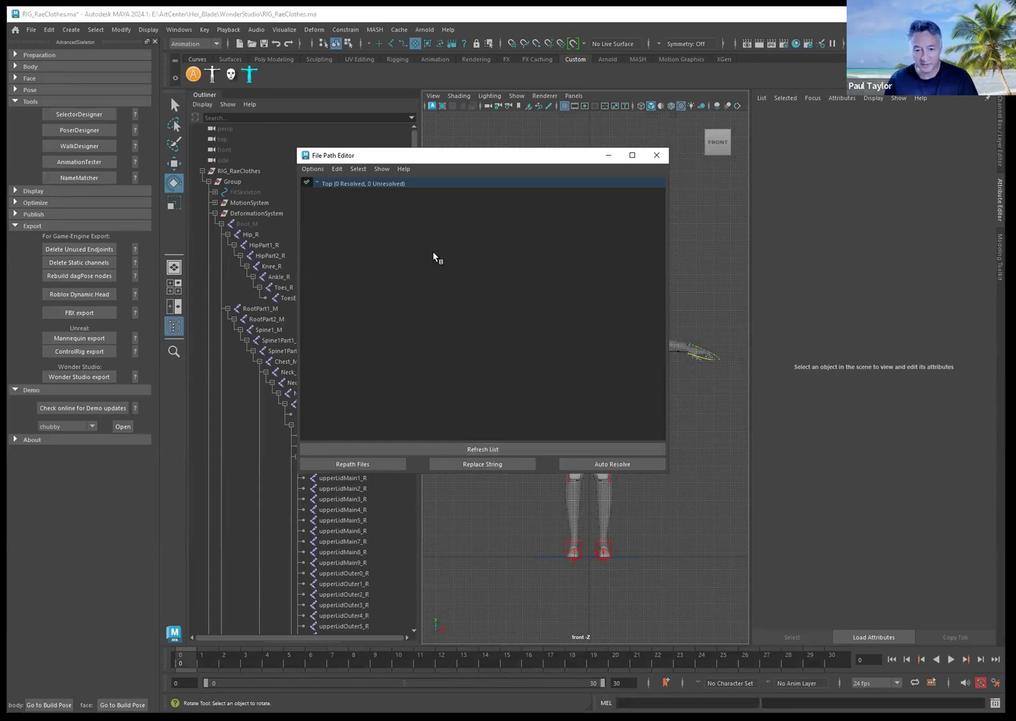
click(656, 155)
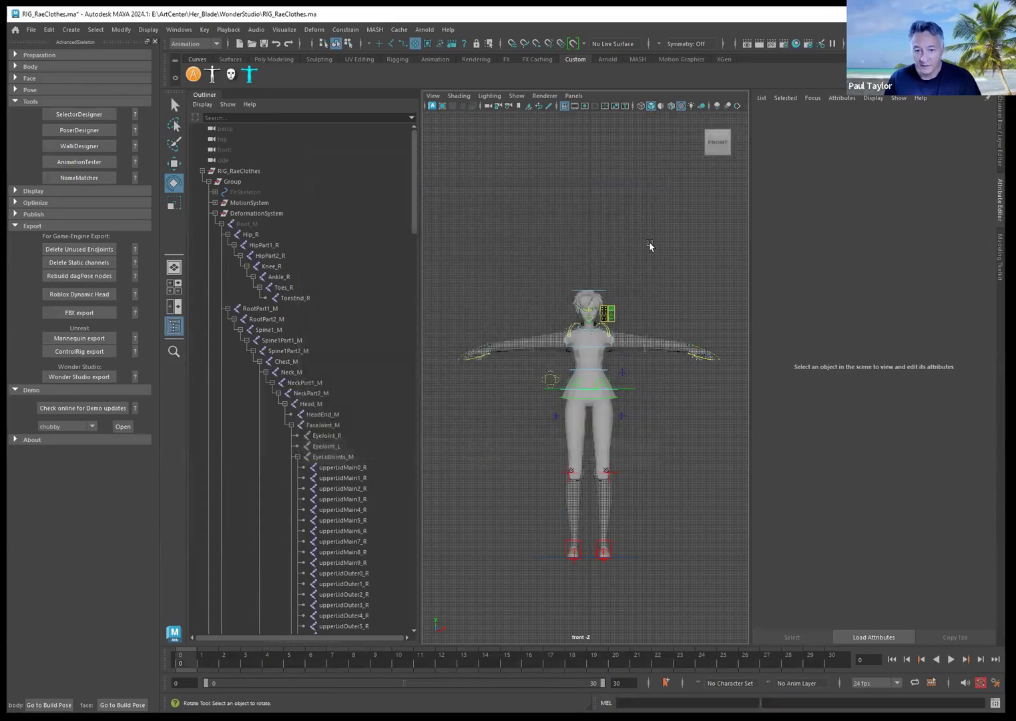
Step: Delete the SkinCurves2, SkinCurves1 and SkinCage layers in the Layer Editor, leaving no display layers
click(999, 148)
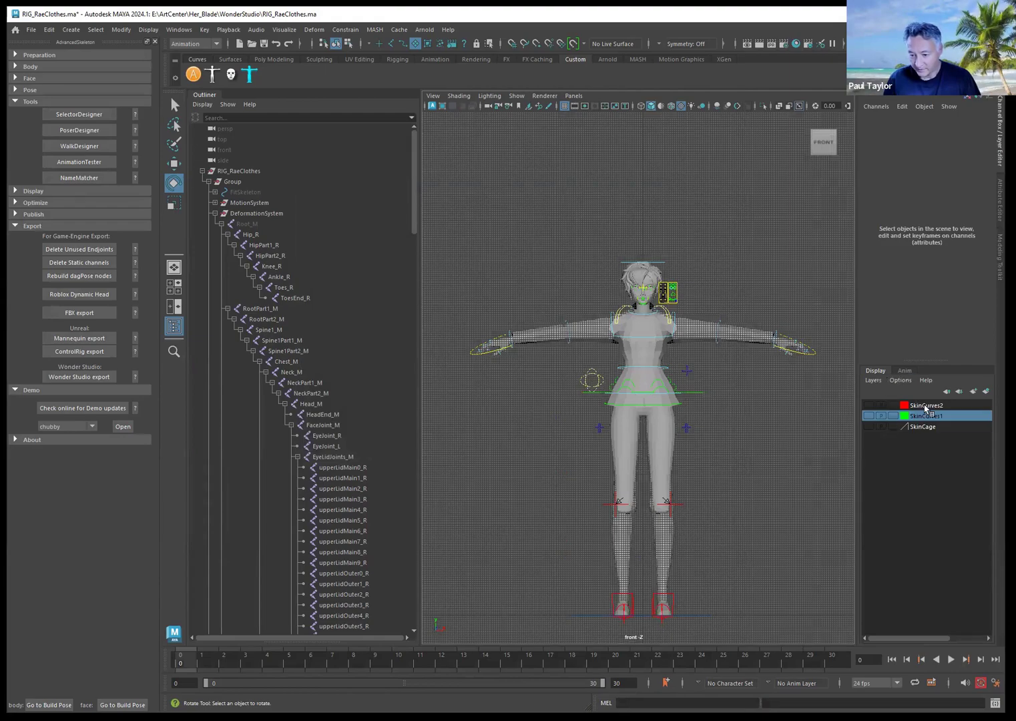
click(925, 405)
right_click(926, 405)
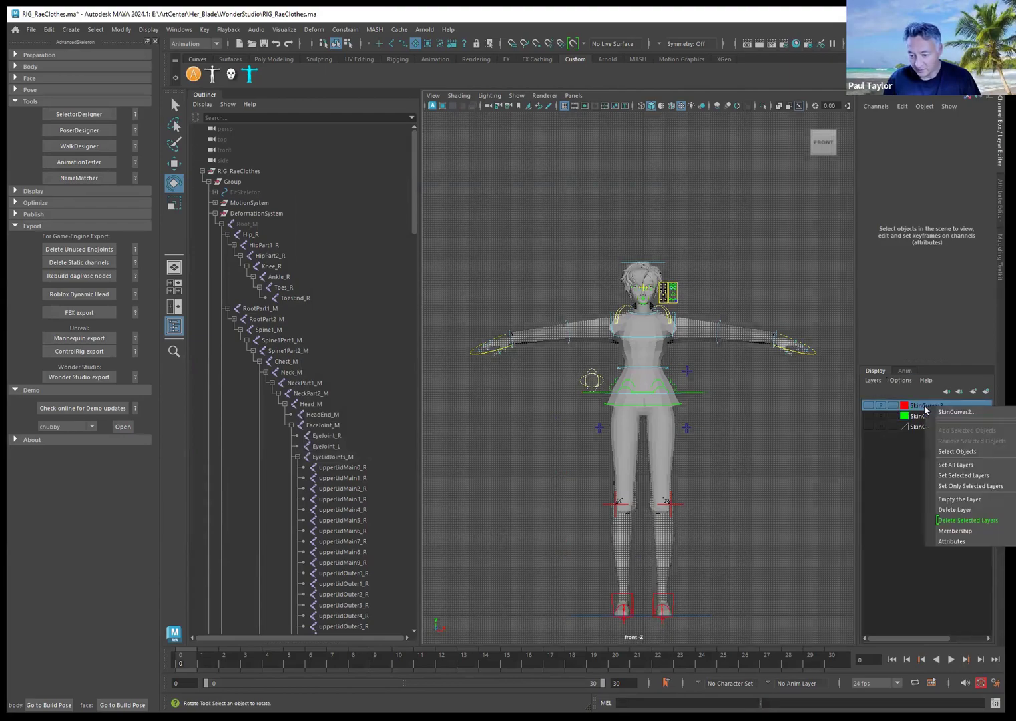
click(954, 509)
click(922, 406)
right_click(922, 408)
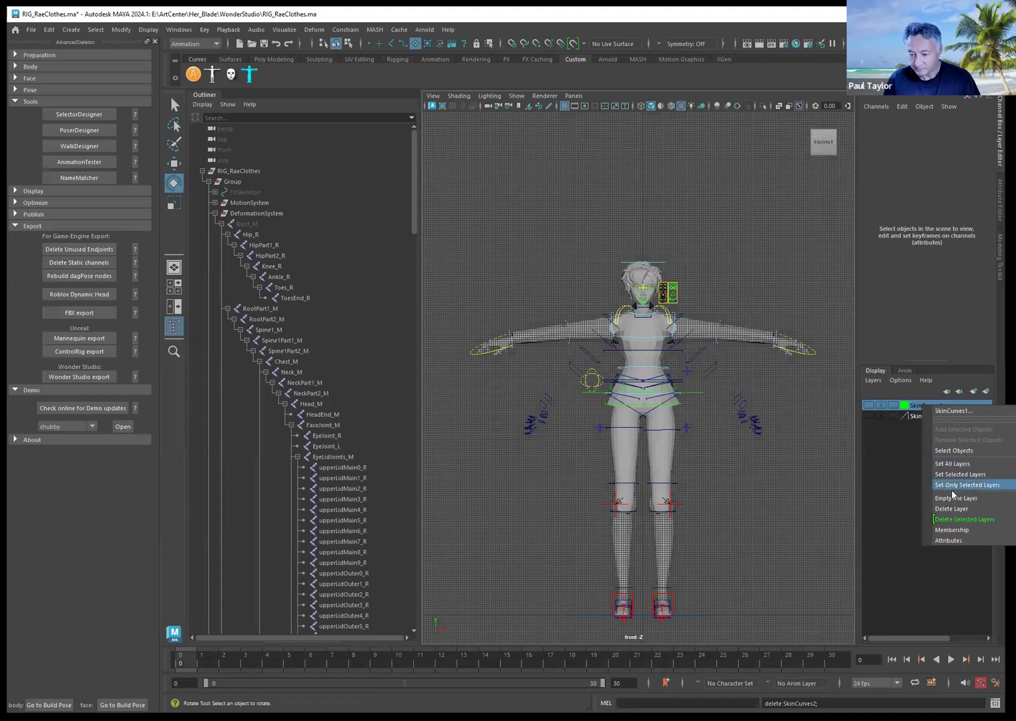
click(952, 509)
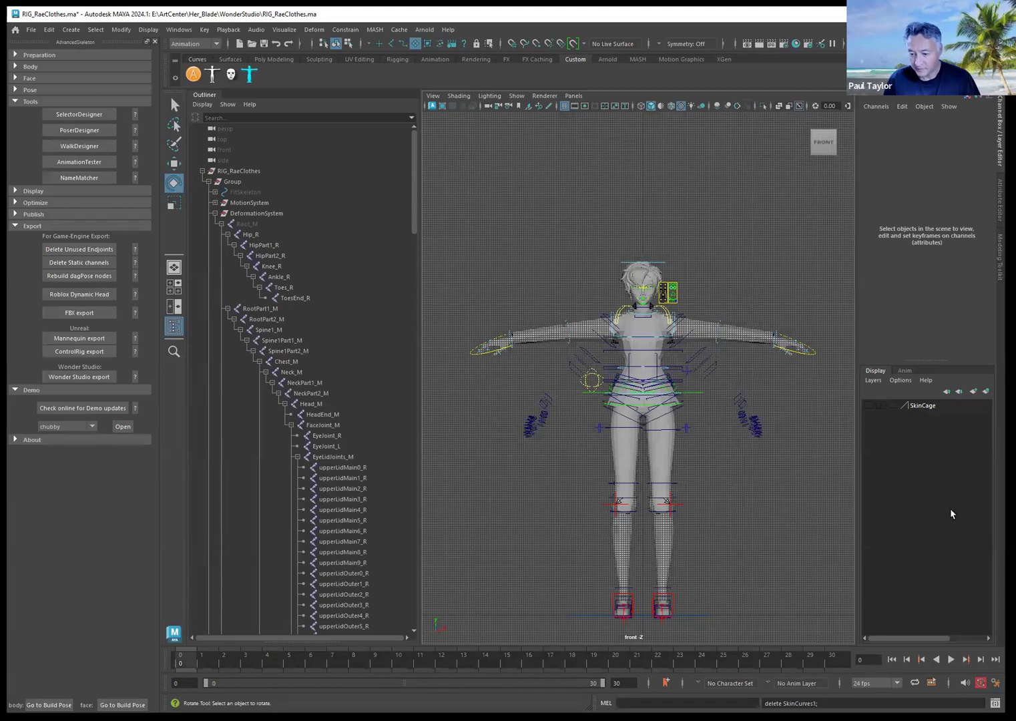
click(919, 409)
right_click(919, 409)
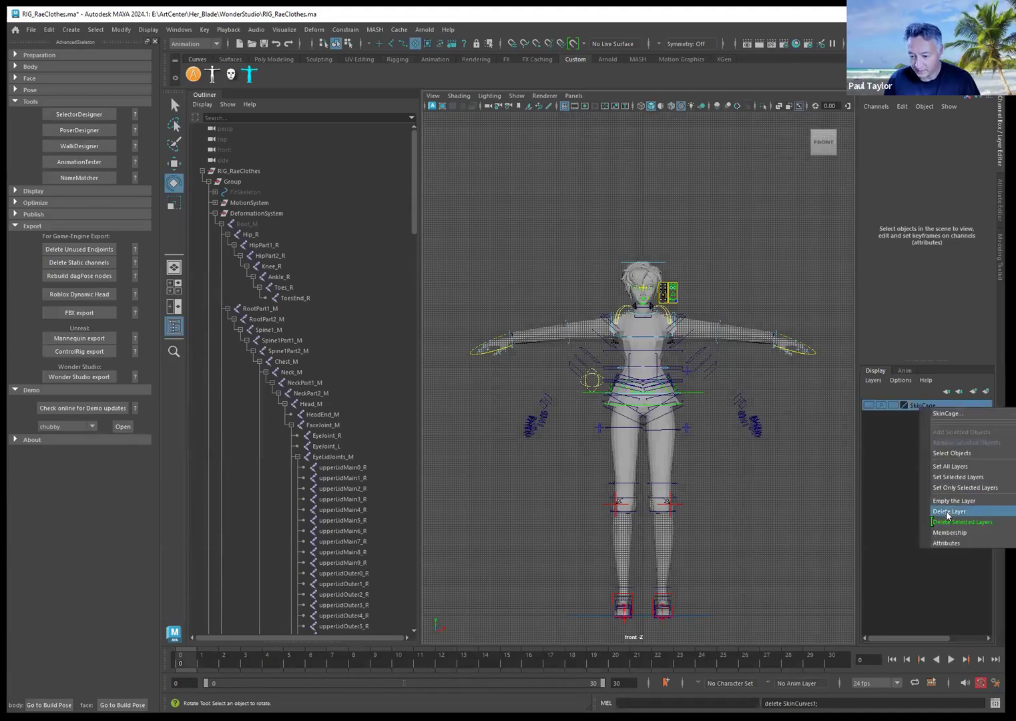
click(949, 511)
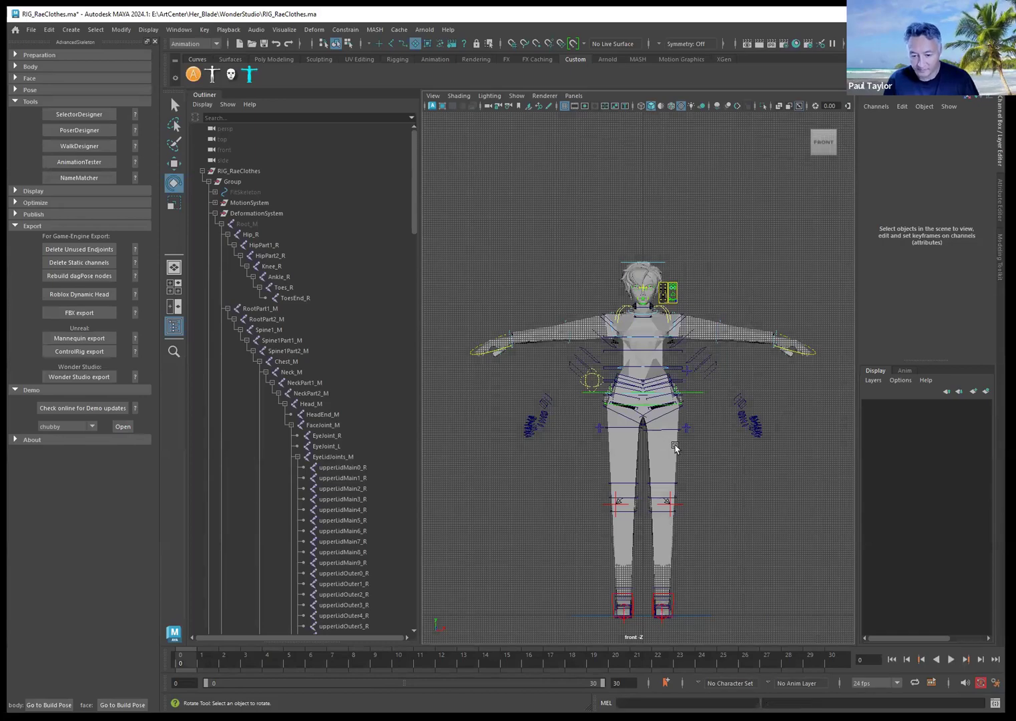
click(675, 444)
click(702, 450)
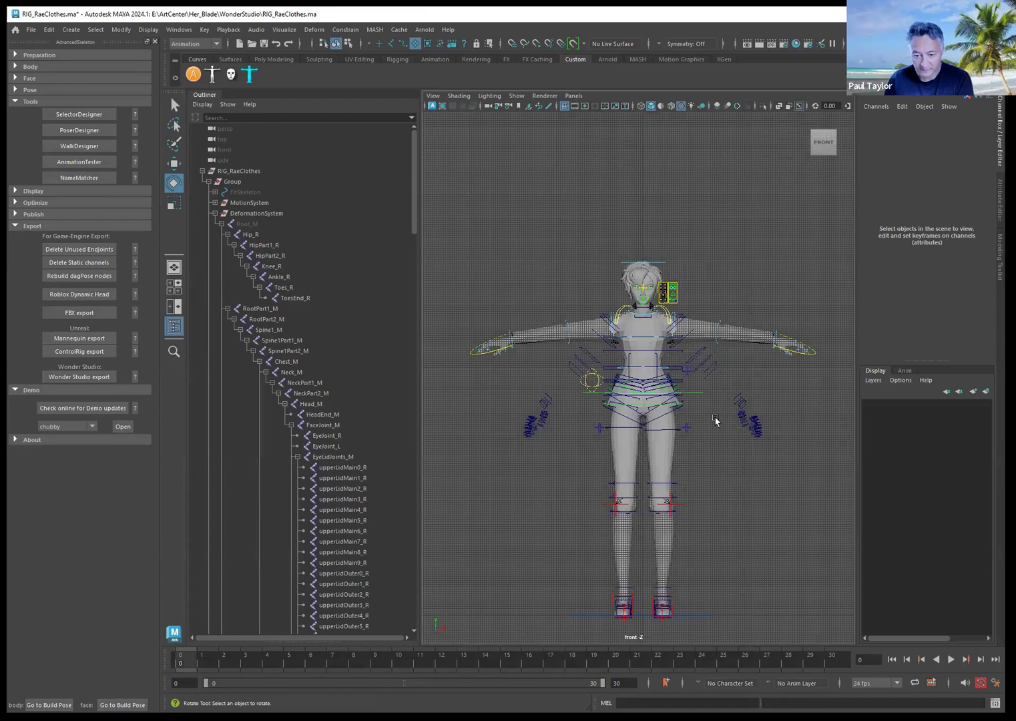
Step: Find the left shoulder twist profile curve in the Outliner and delete its parent MeshCurves group
alt+middle_drag(727, 419, 721, 416)
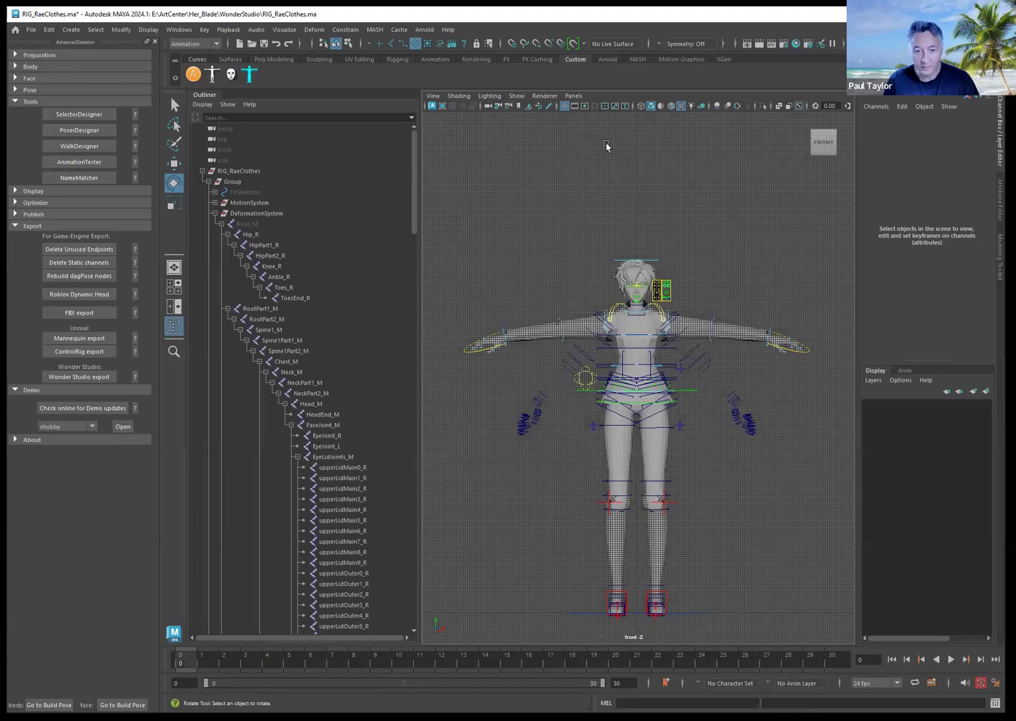
click(402, 43)
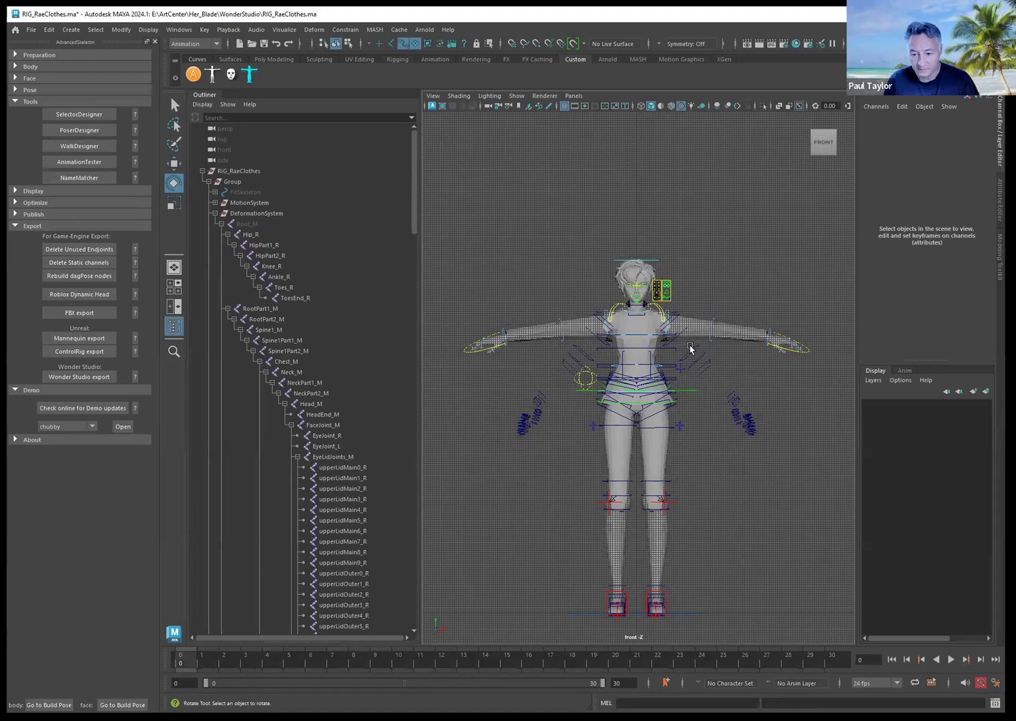
click(713, 371)
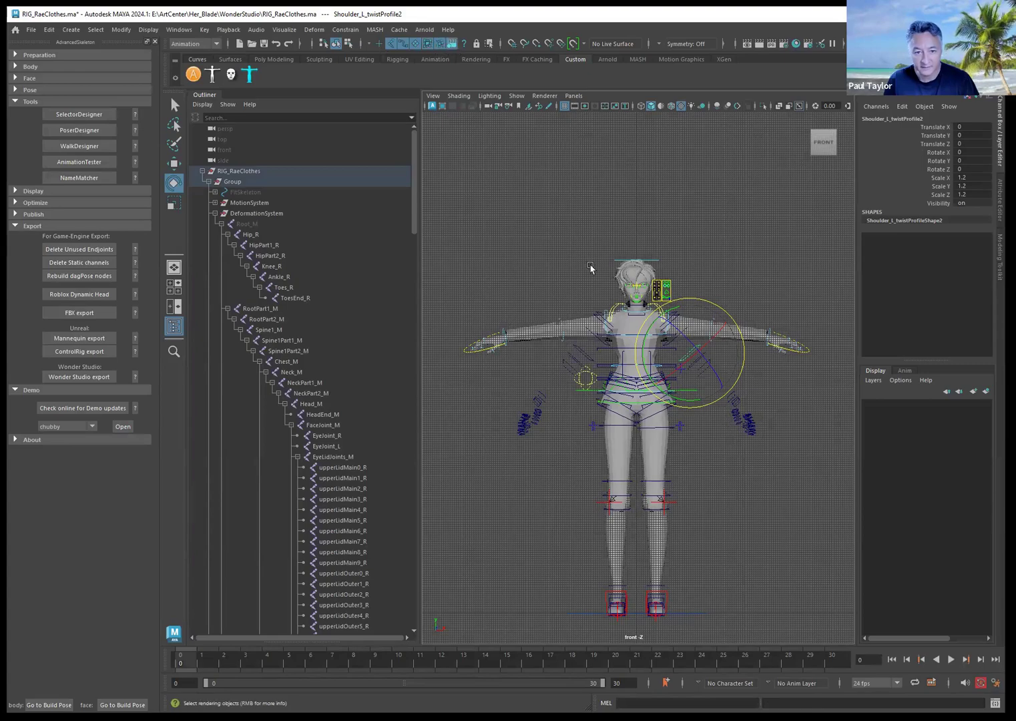
key(f)
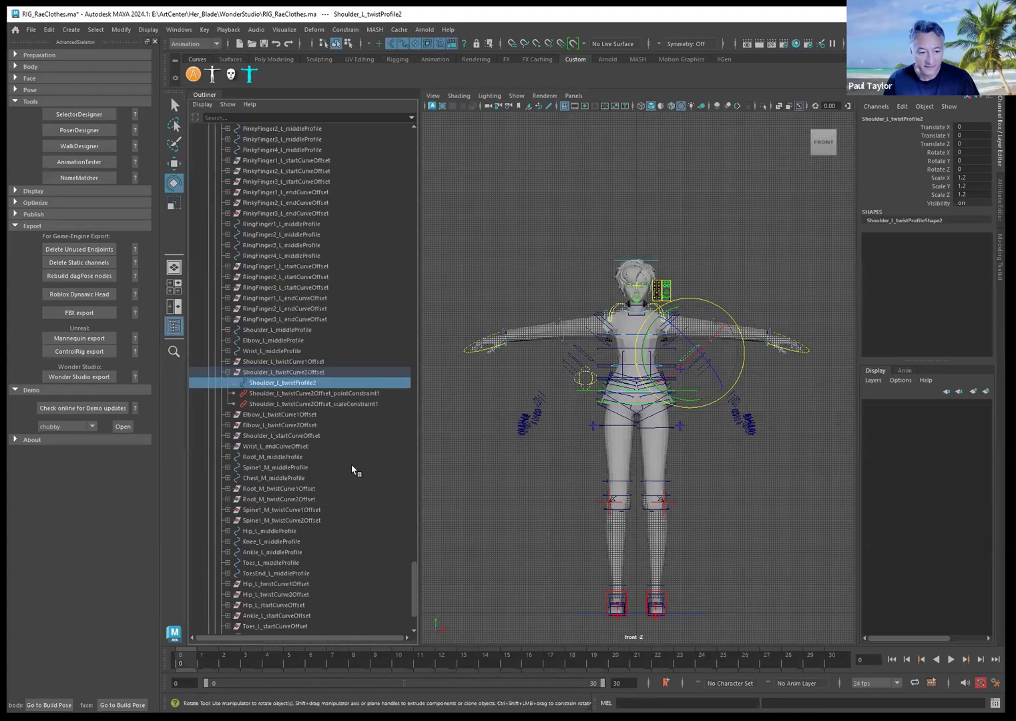
scroll(310, 410, up, 20)
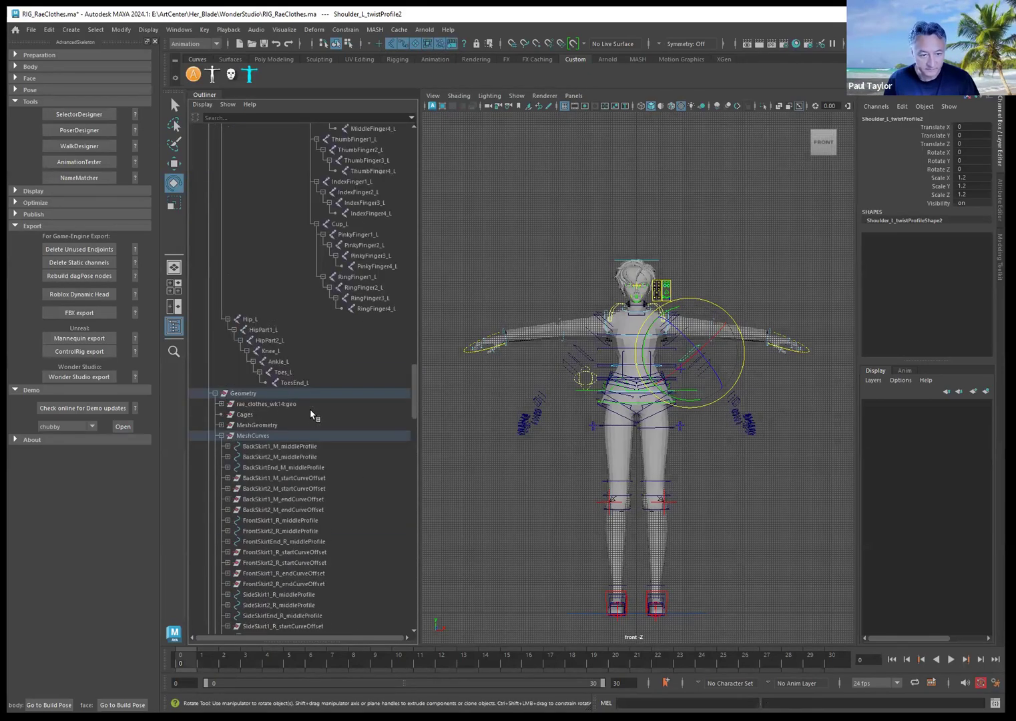
click(250, 434)
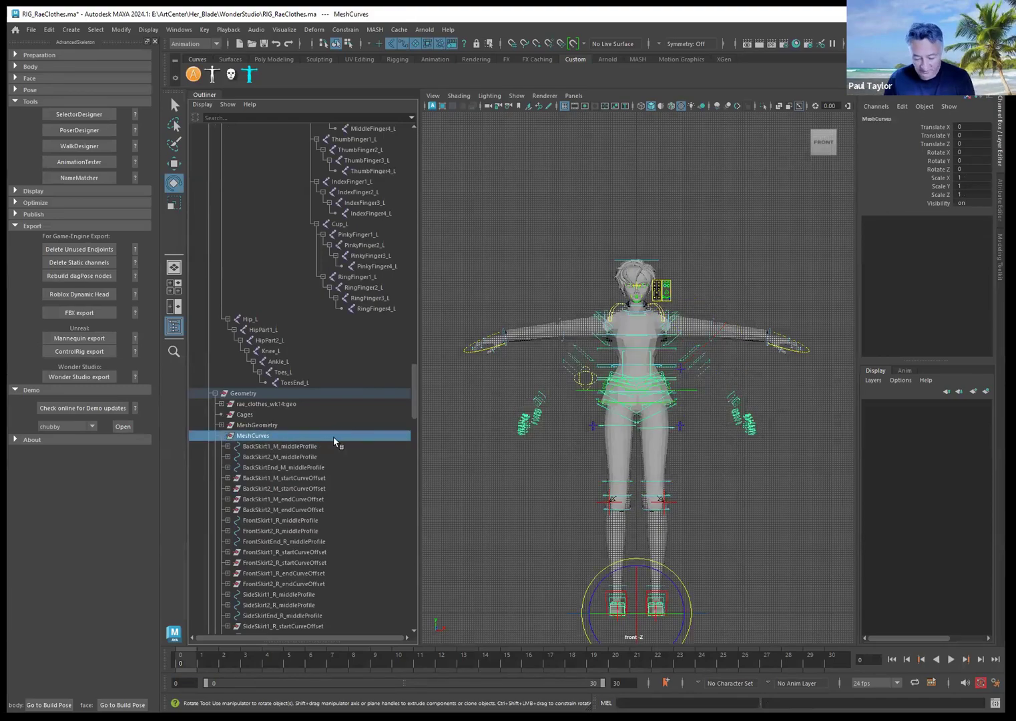
key(Delete)
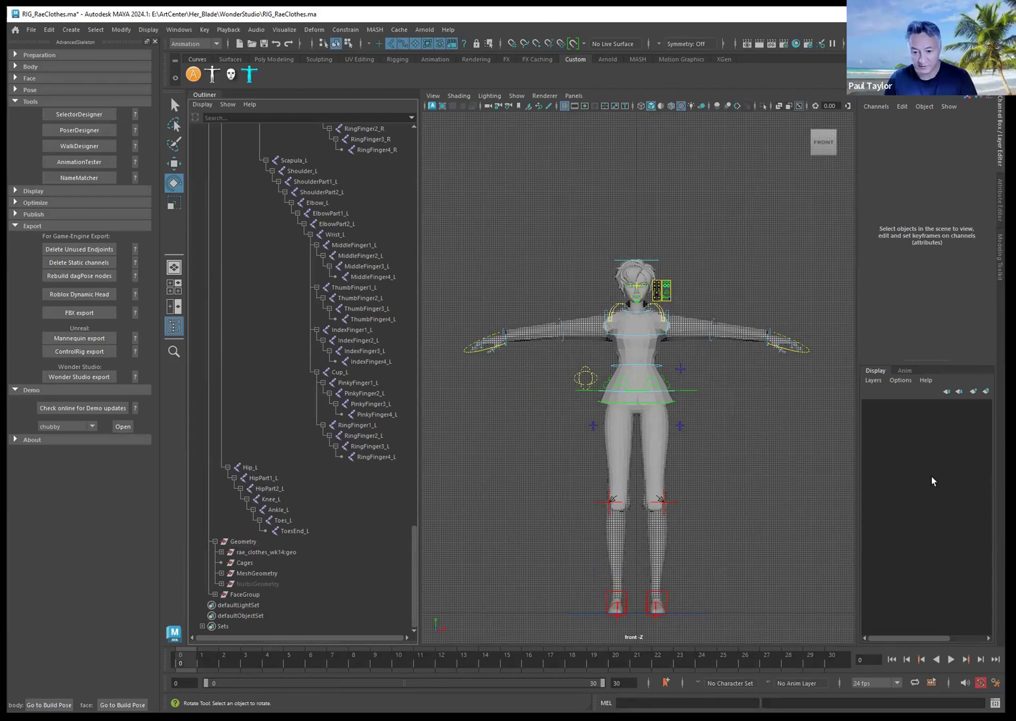
Step: Save the scene as RIG_RaeClothes_TPOSE_v002.ma, confirming replacement of the existing file
click(31, 29)
click(60, 85)
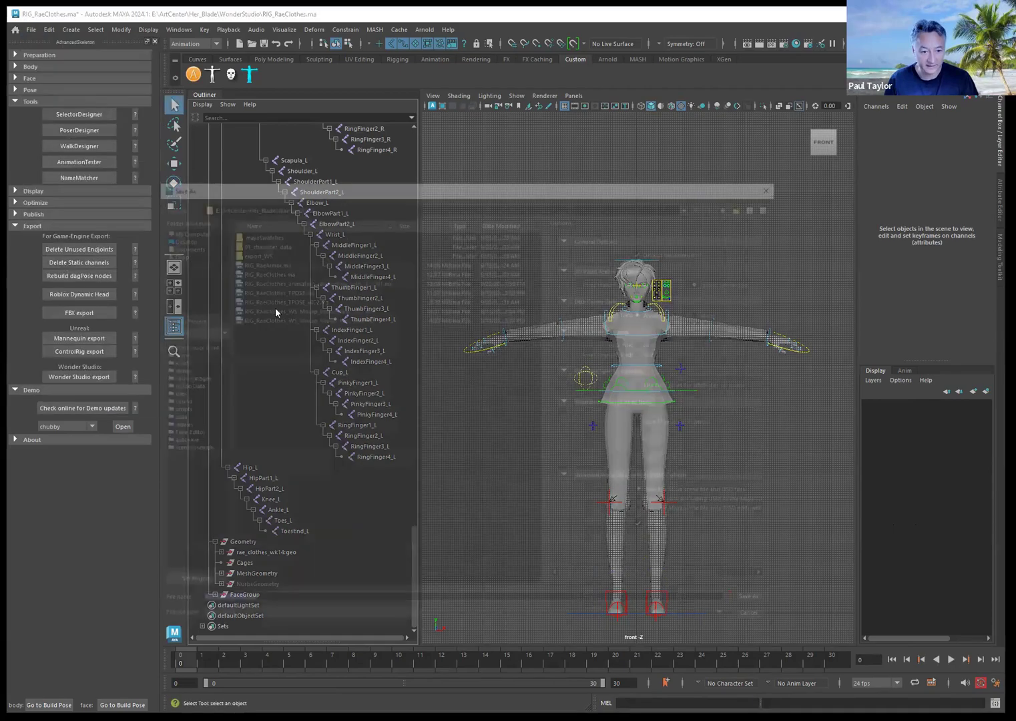
click(308, 304)
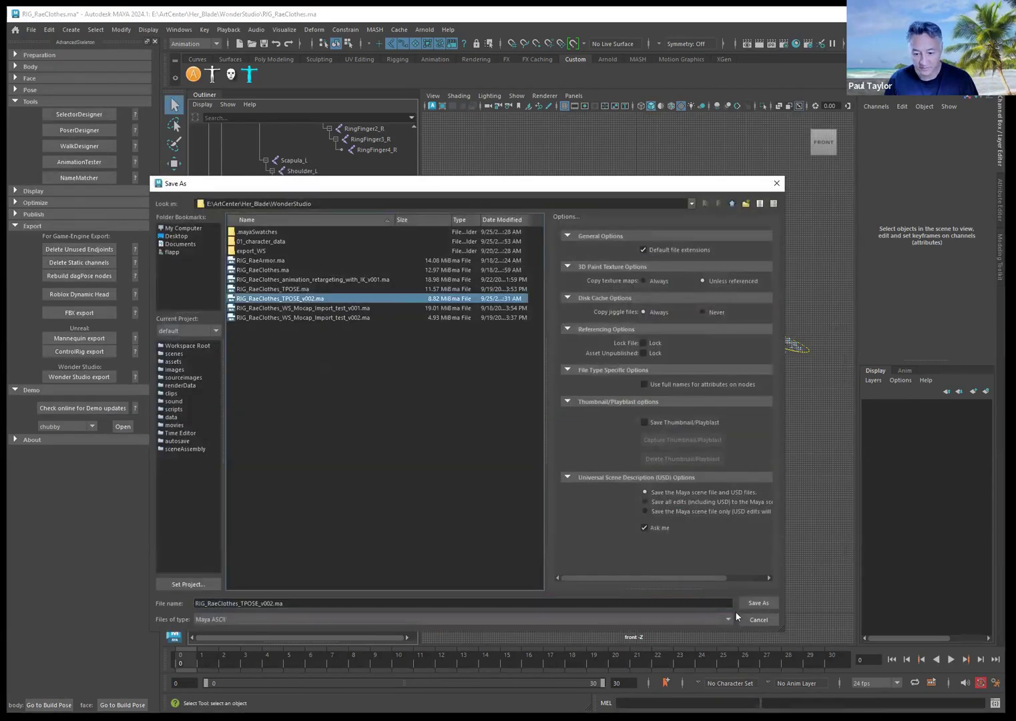
click(755, 604)
click(442, 424)
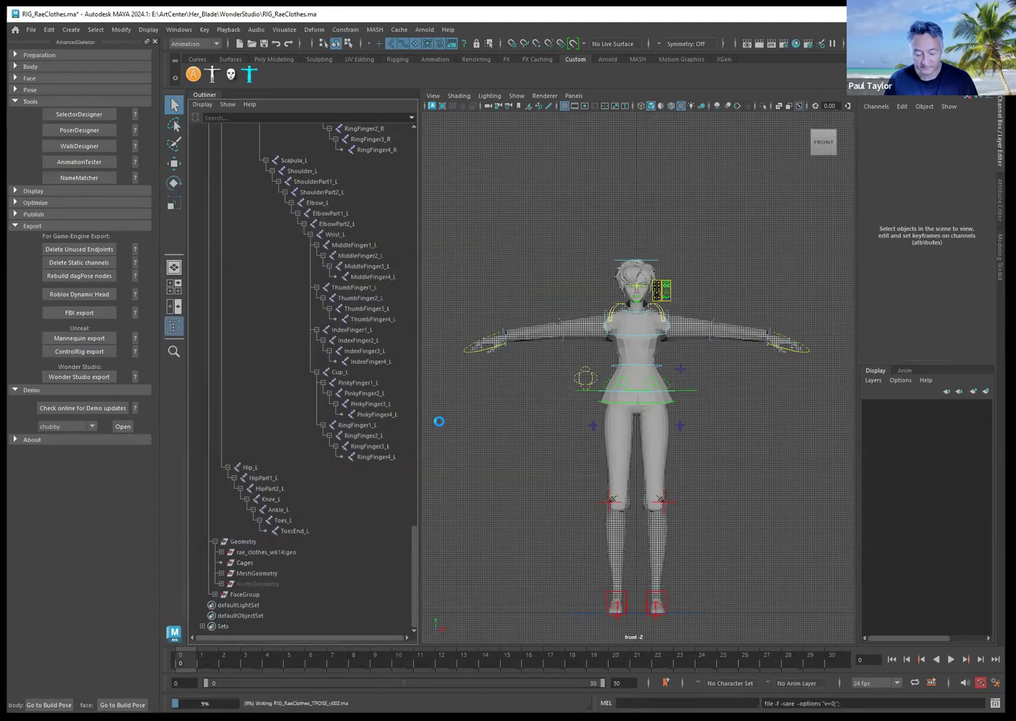
key(e)
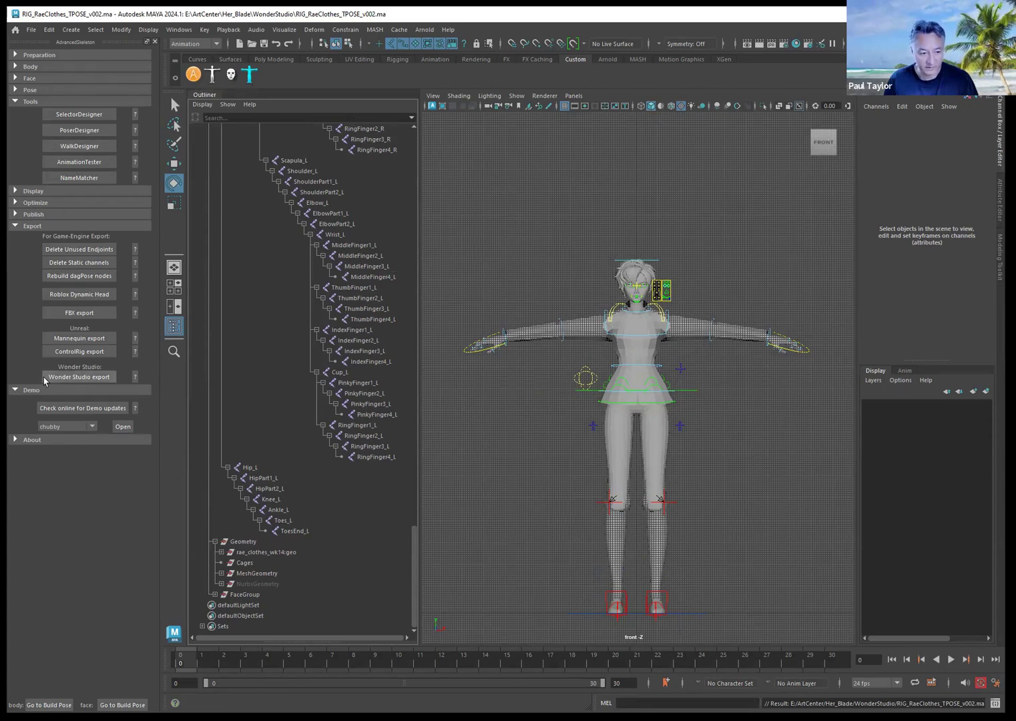
Step: Open the AdvancedSkeleton Wonder Studio export window and choose Rename and ReOrder Joints and Geometry
click(91, 378)
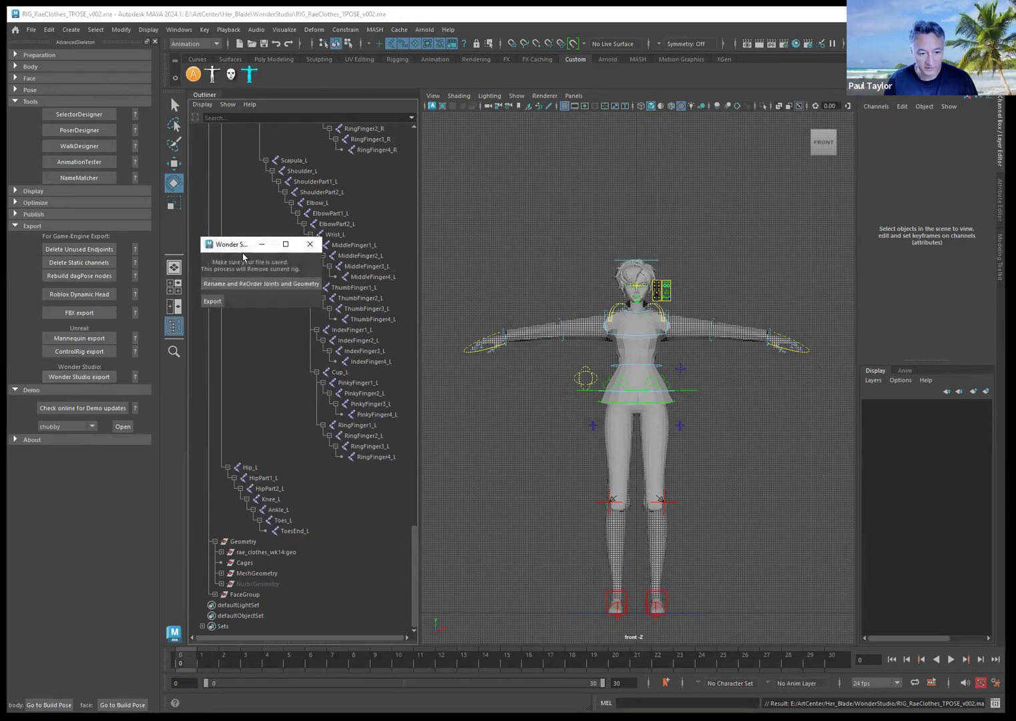
drag(247, 245, 279, 199)
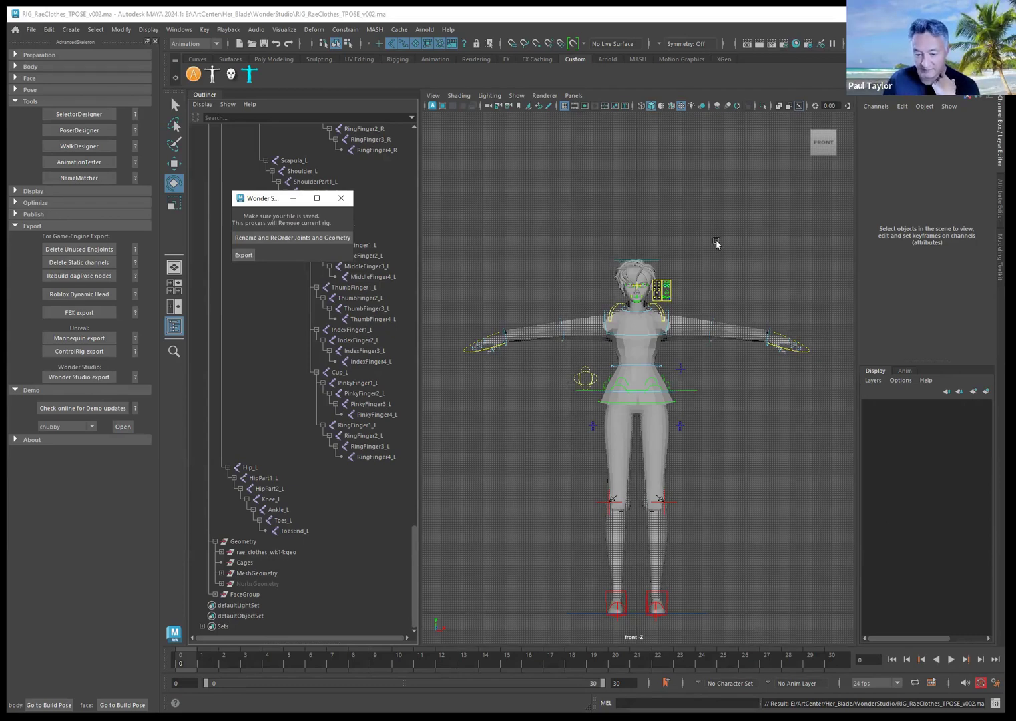
click(278, 239)
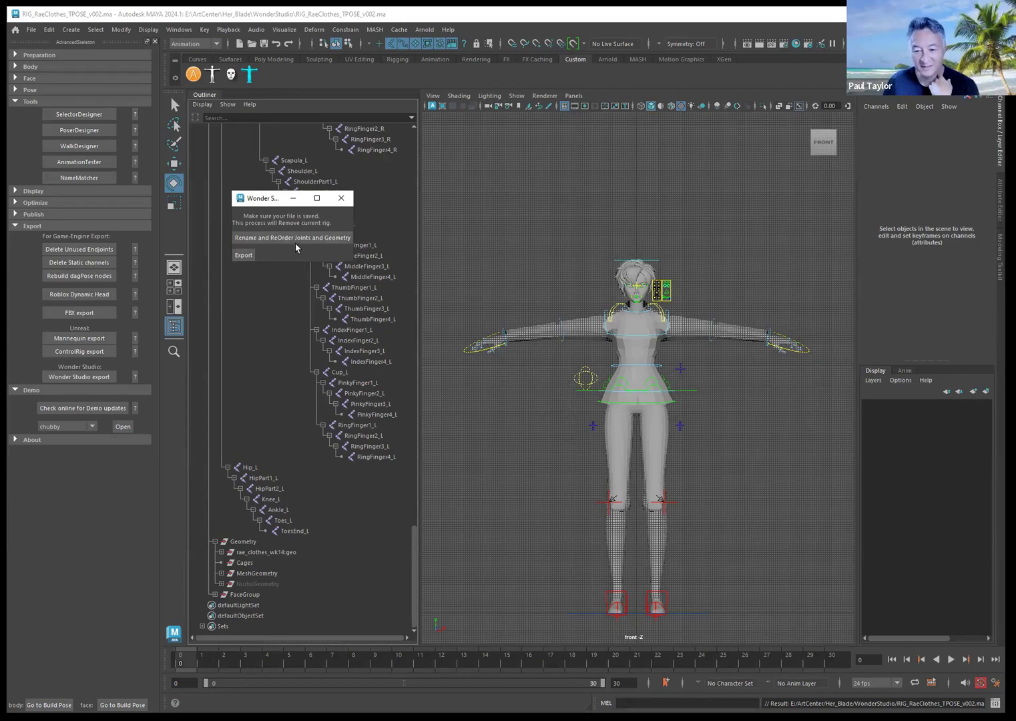